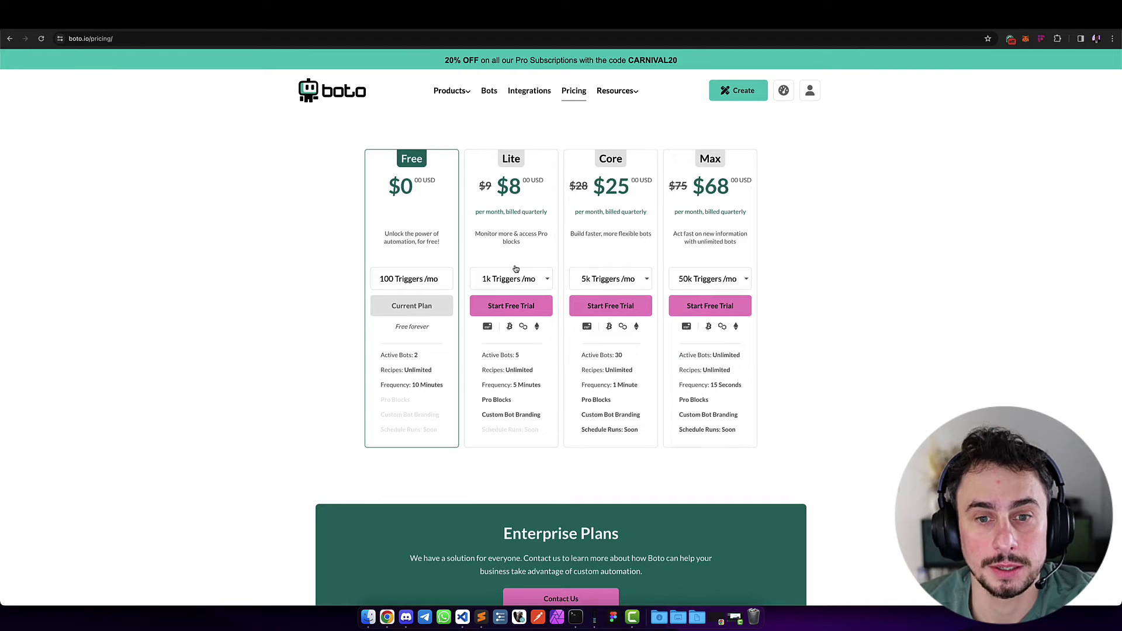
- Keep the Lite plan at 1k triggers and start its free trial
click(545, 279)
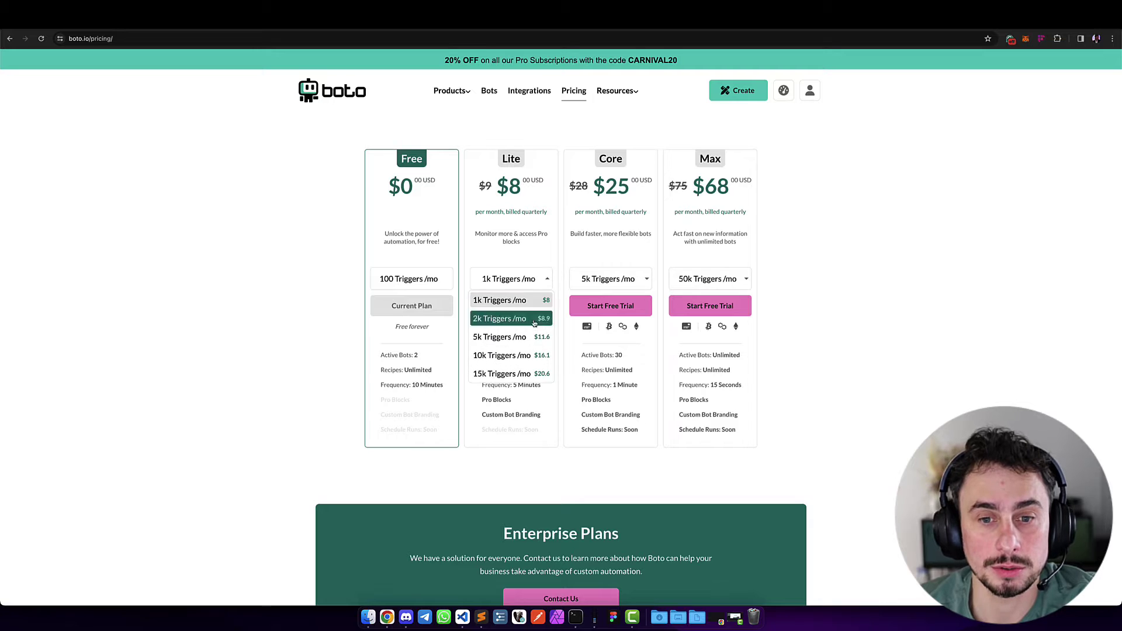
click(507, 301)
click(512, 306)
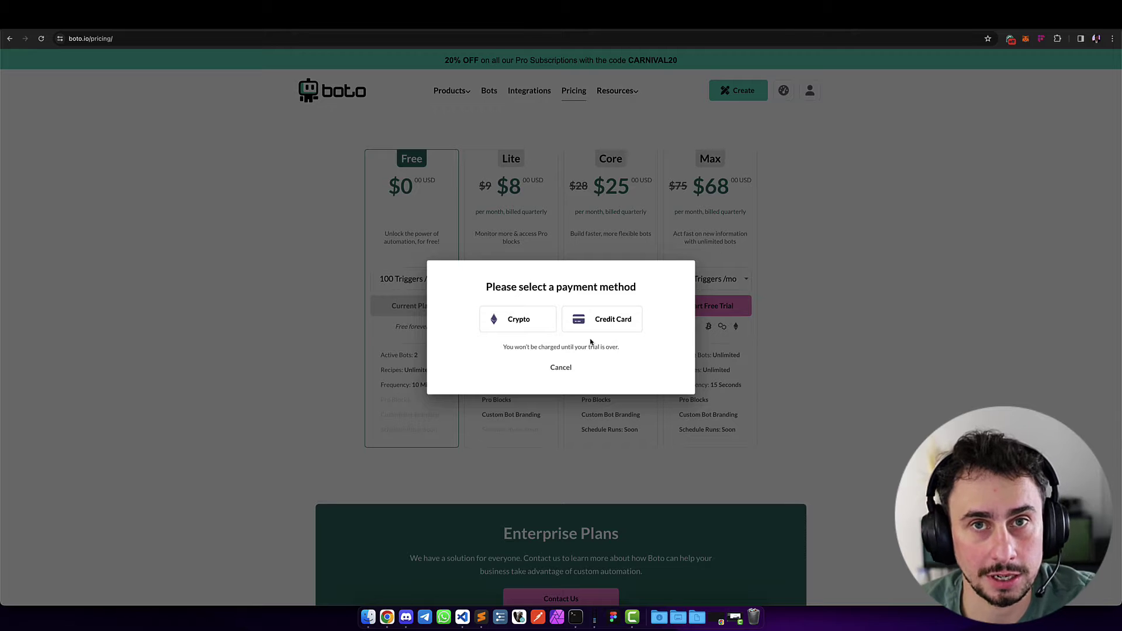
- Choose crypto payment, connect and unlock MetaMask, and pick USDC.e on Polygon
click(519, 319)
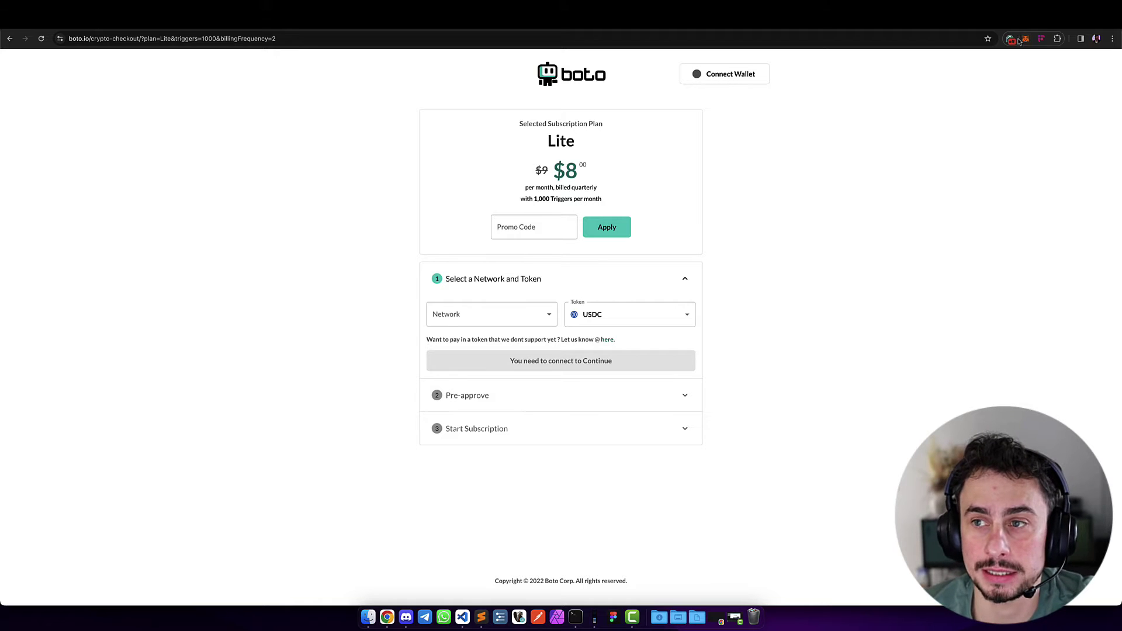
click(724, 75)
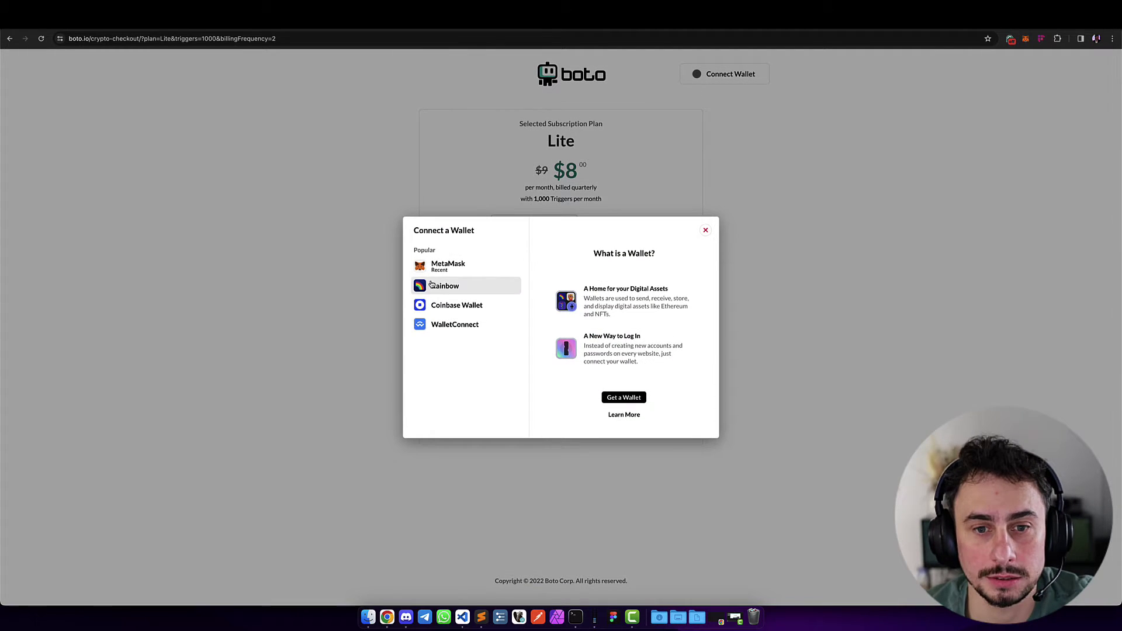
click(503, 269)
key(Return)
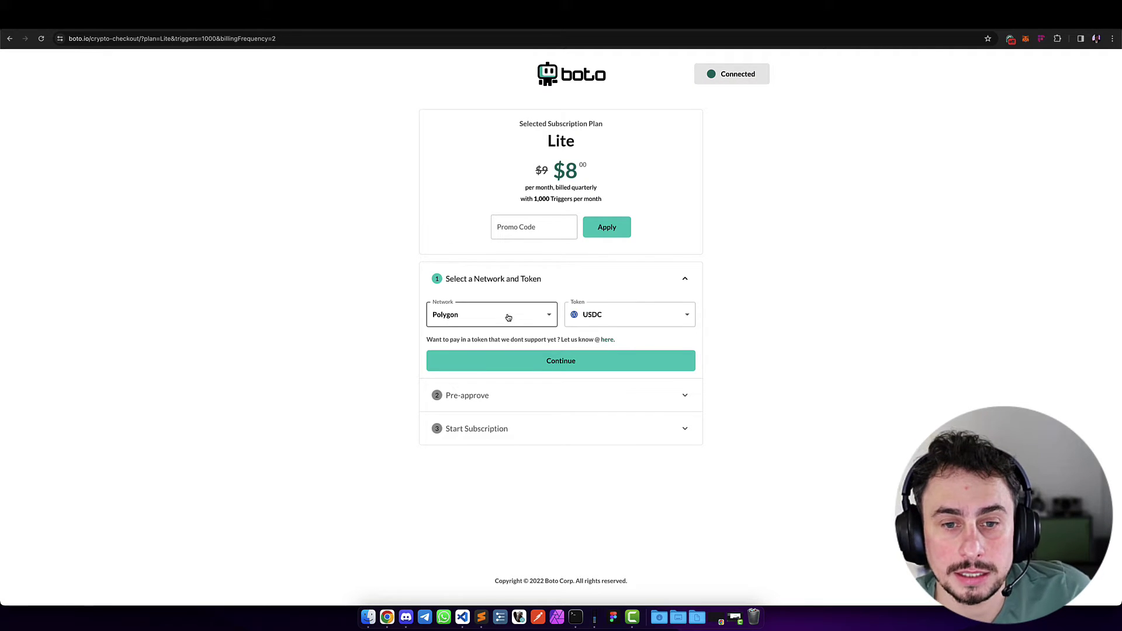
click(626, 314)
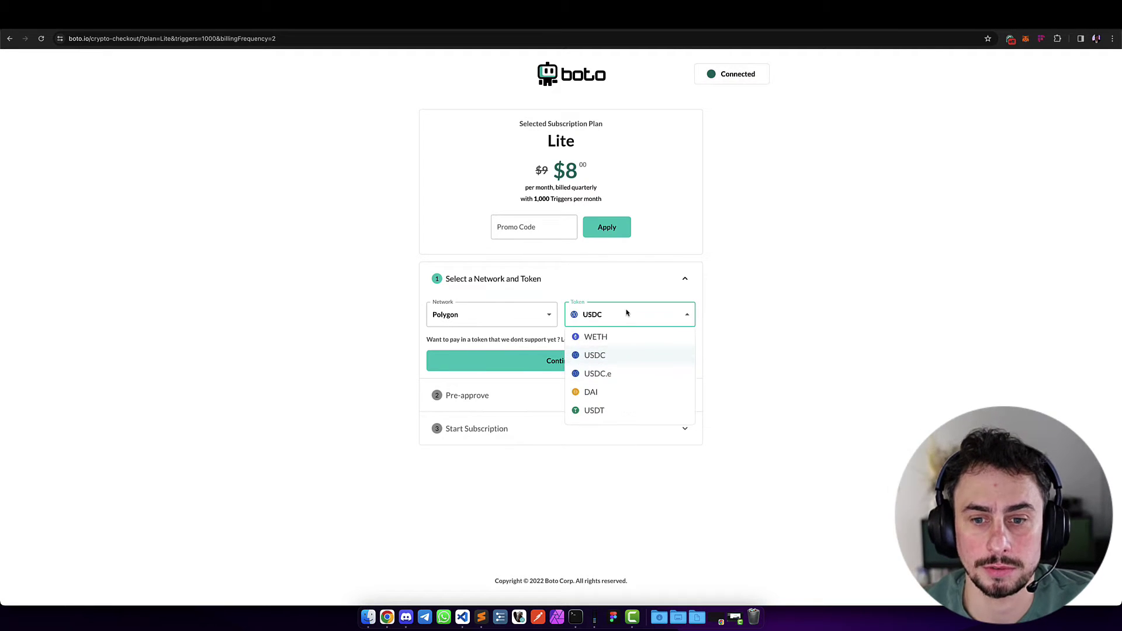
click(610, 374)
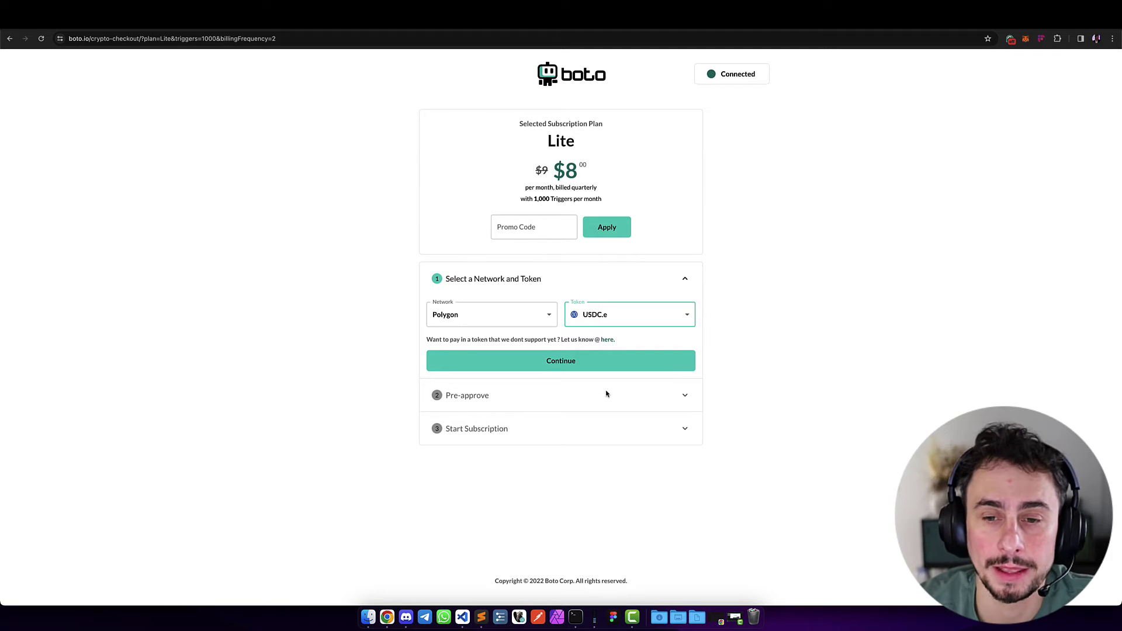
- Confirm Polygon and USDC.e, then leave the pre-approval duration at Indefinite
click(604, 359)
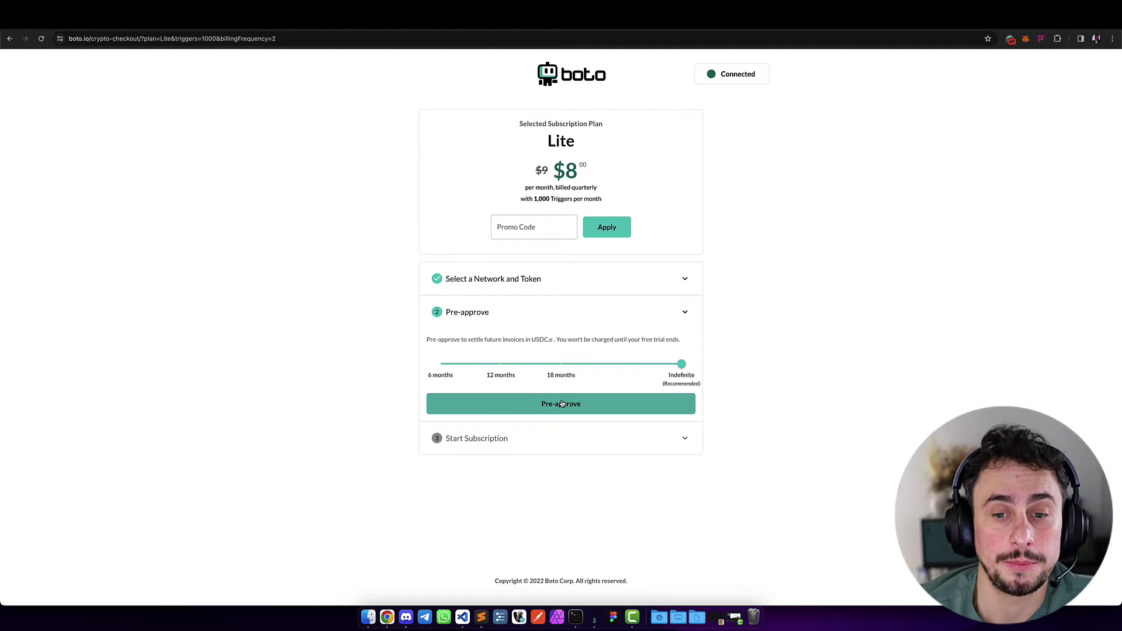
mouse_move(685, 367)
mouse_down()
mouse_move(455, 372)
mouse_move(699, 371)
mouse_up()
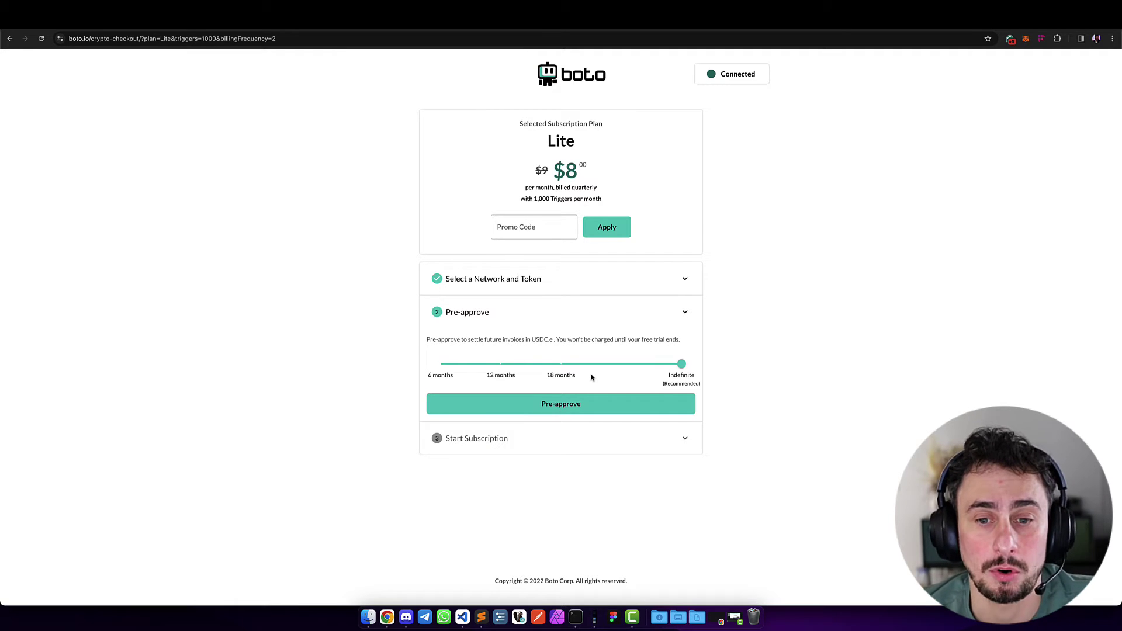
- Request the pre-approval and approve the suggested USDC spending cap in MetaMask
click(552, 409)
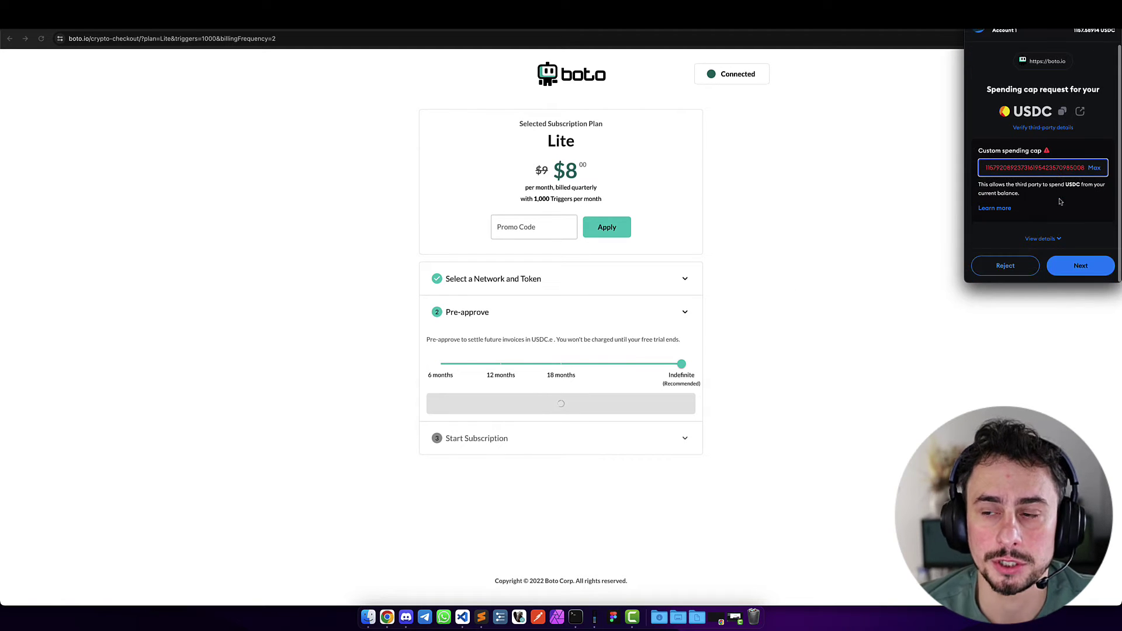
click(1072, 267)
scroll(1069, 278, down, 1)
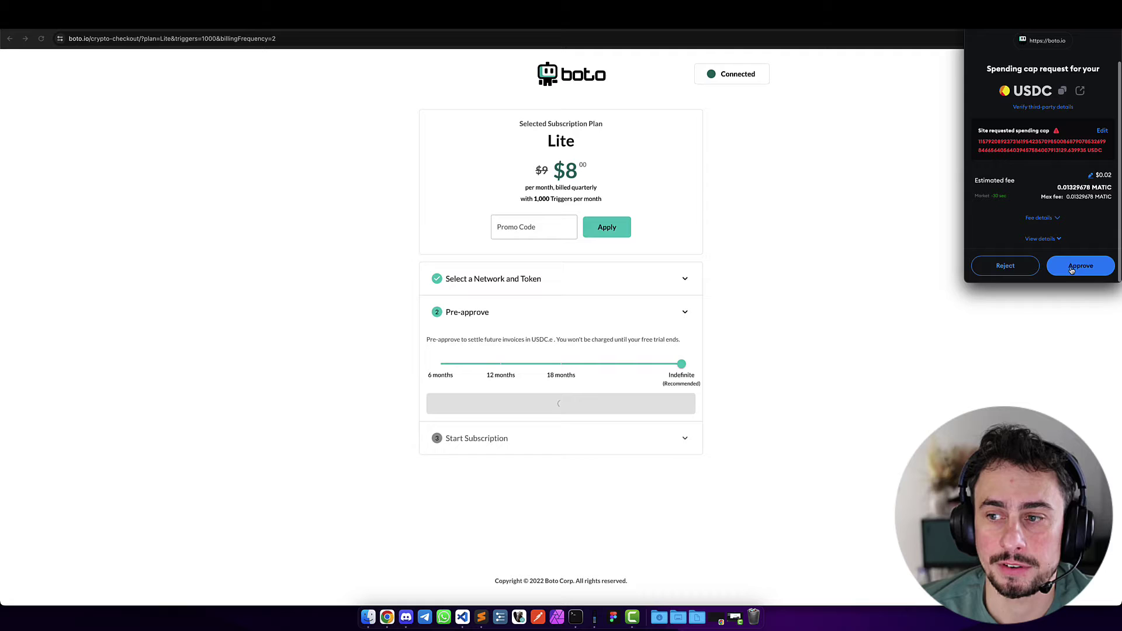
click(1071, 268)
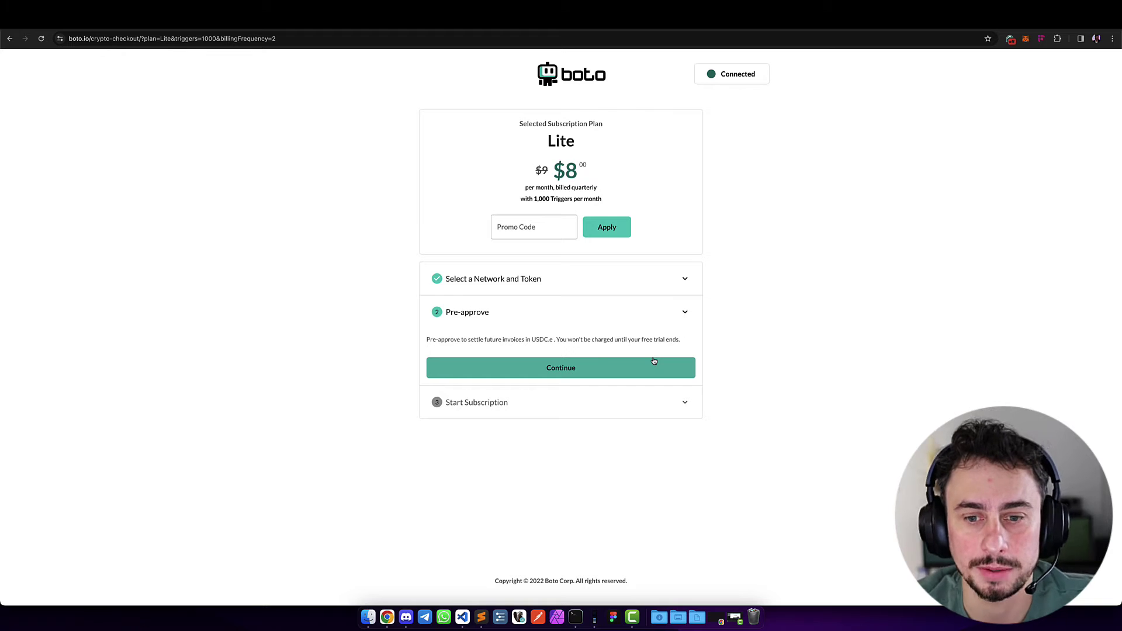
- Subscribe to Lite, check the Pro Lite notice in Discord, then go to Stripe Customers
click(598, 368)
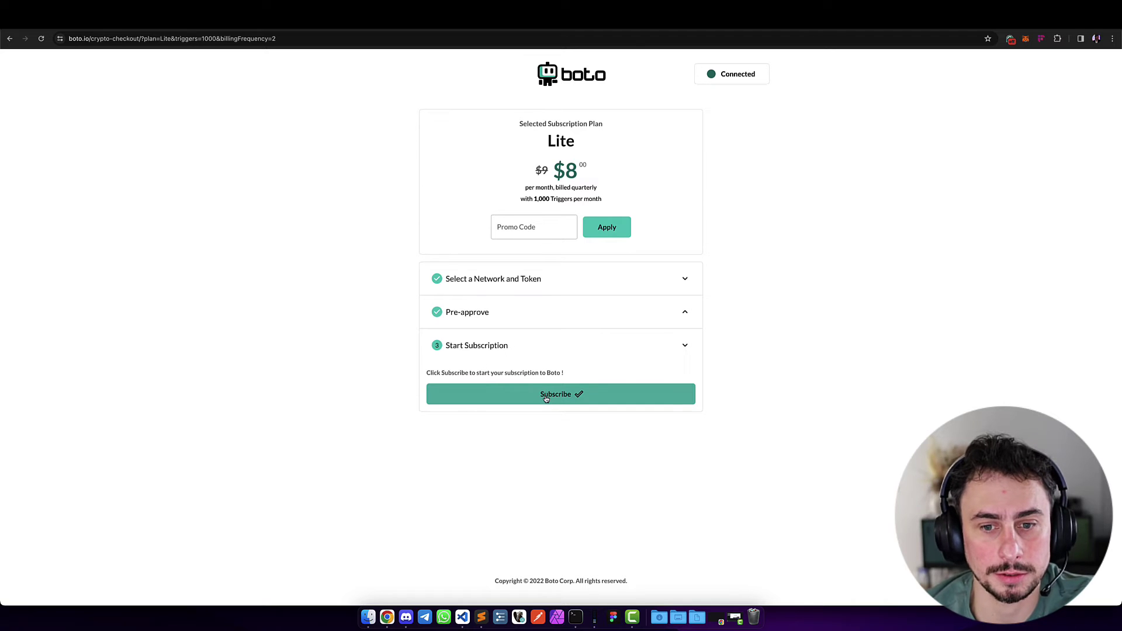
click(602, 398)
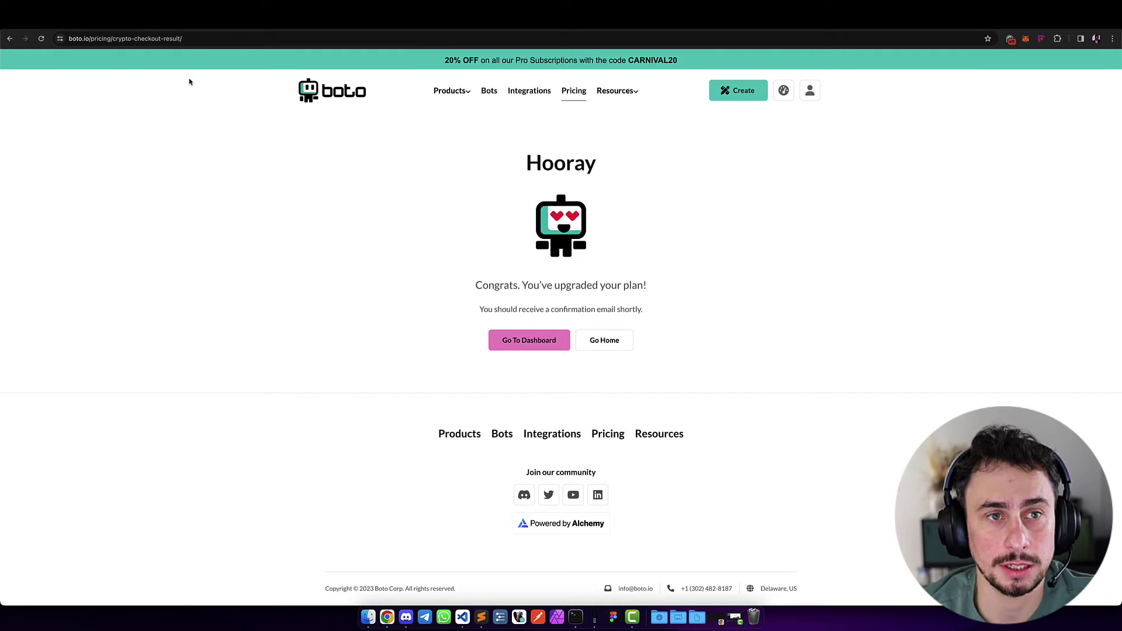
click(405, 617)
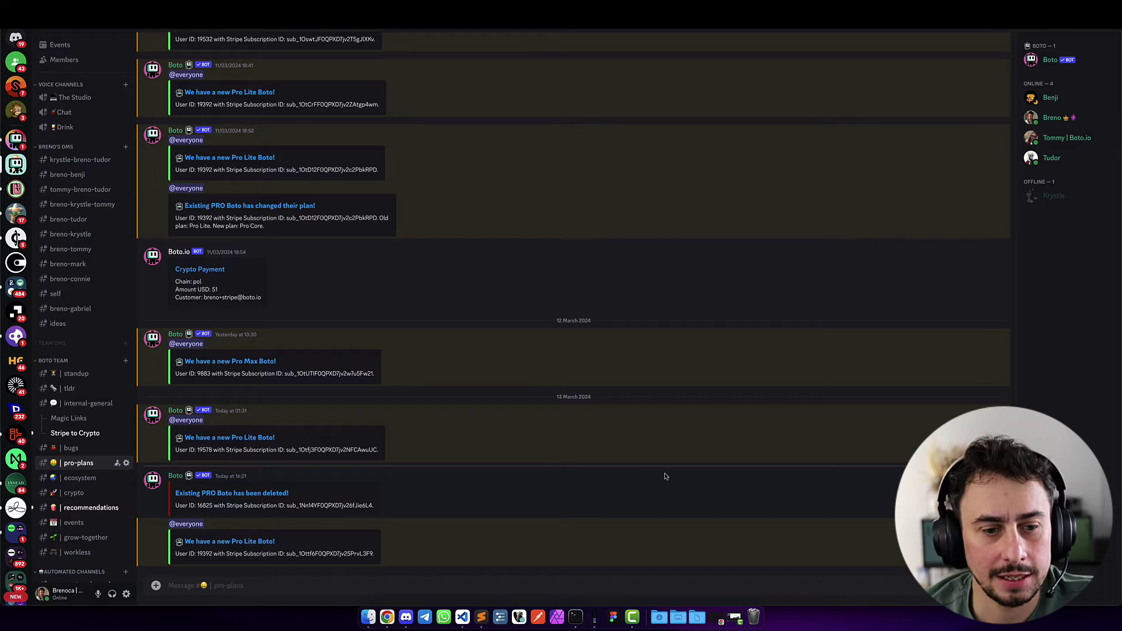
key(ctrl+Right)
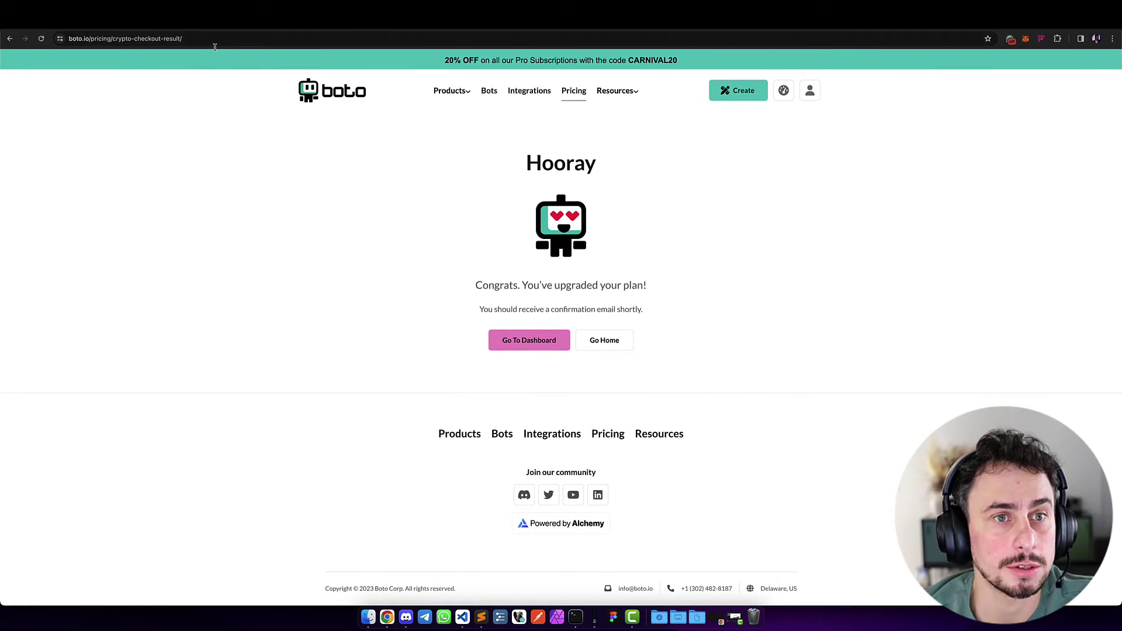
key(ctrl+Tab)
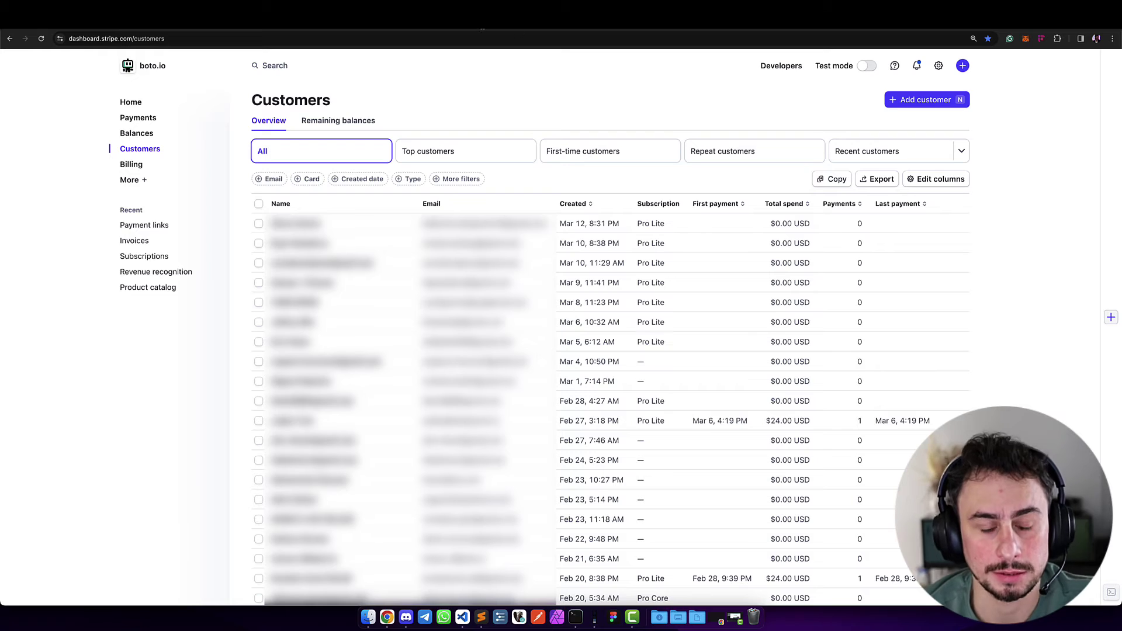
- Refresh Customers and open the newest customer's Pro Lite subscription, trialing until Mar 21
key(super+r)
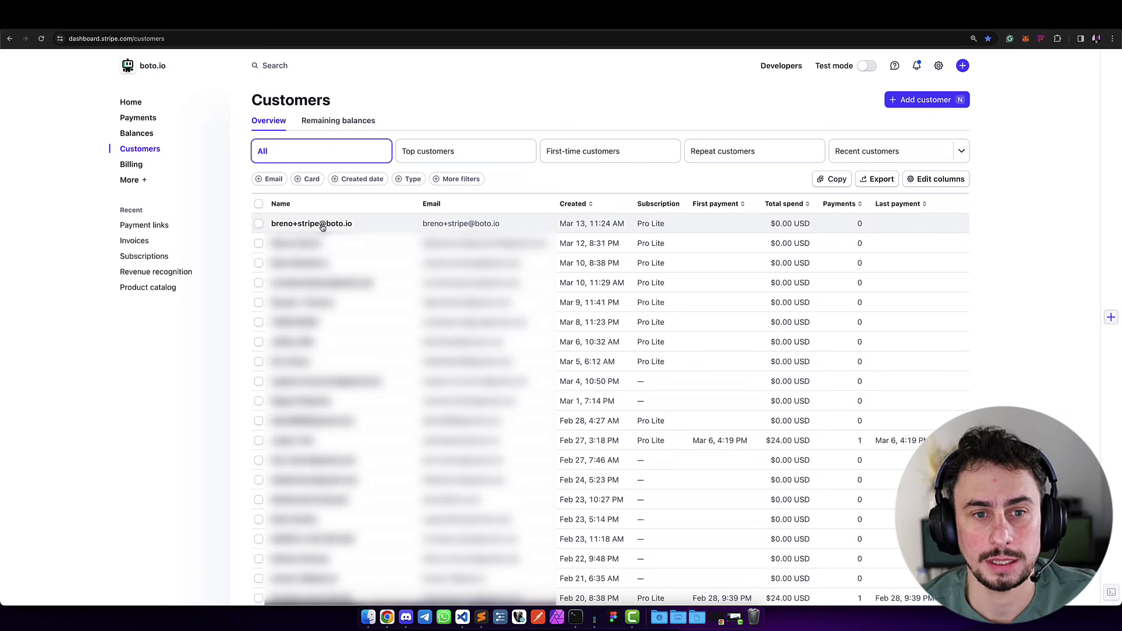
click(386, 228)
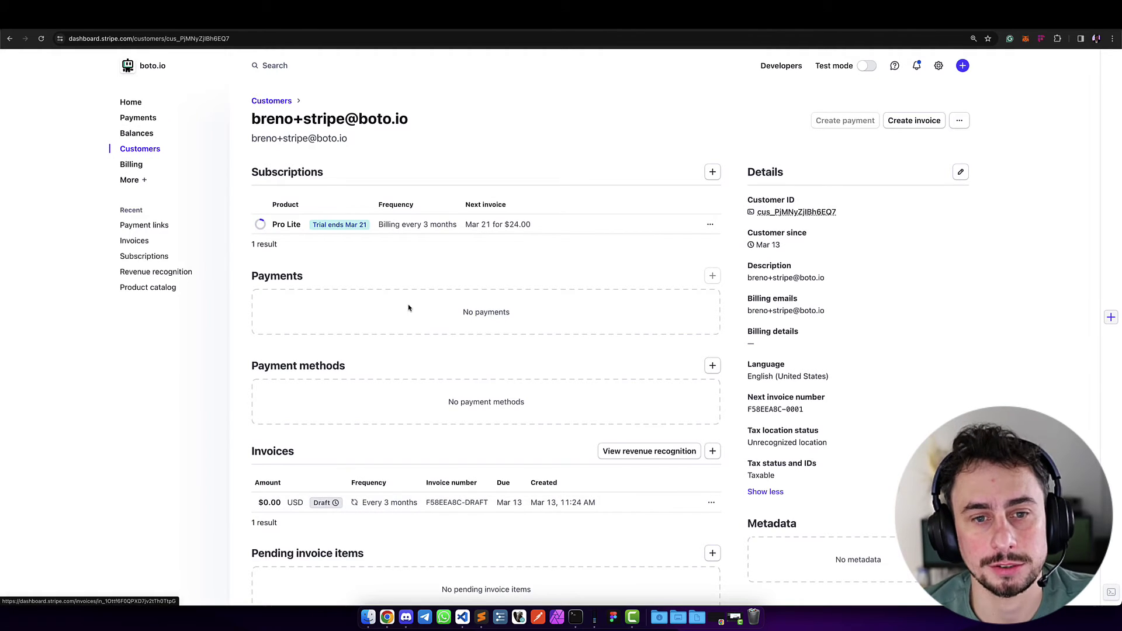
scroll(451, 391, down, 7)
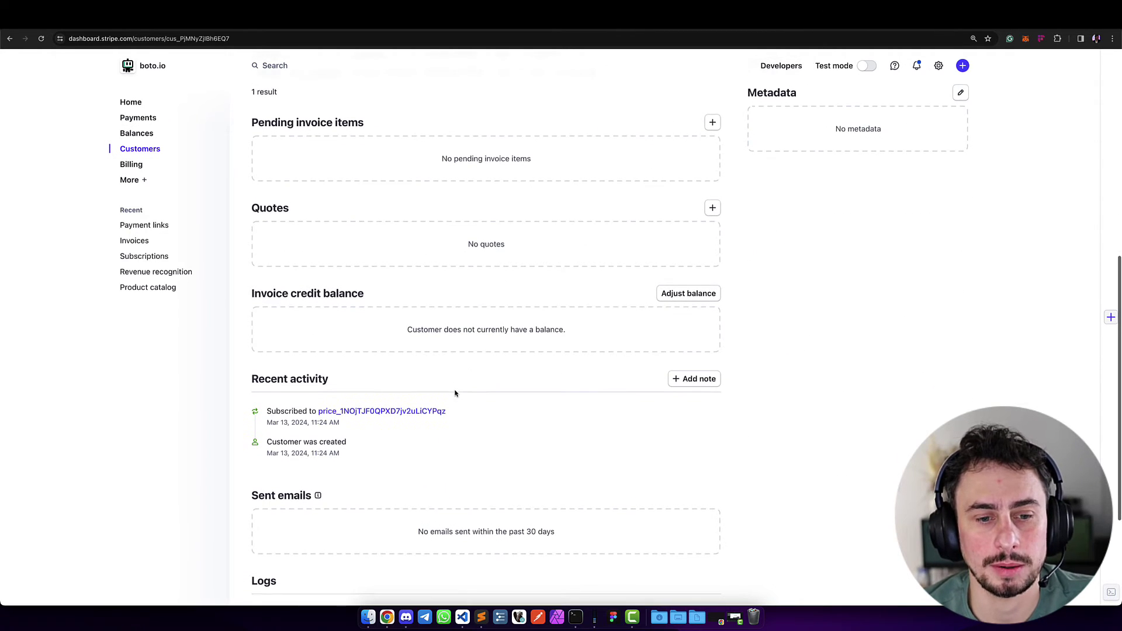
scroll(505, 402, up, 7)
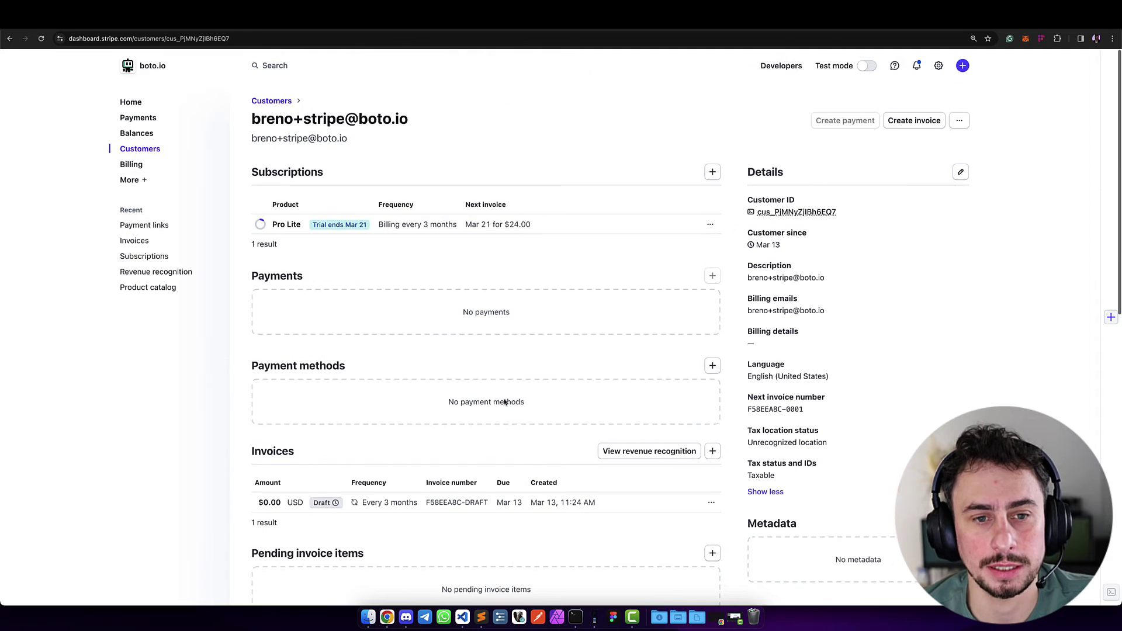
click(406, 226)
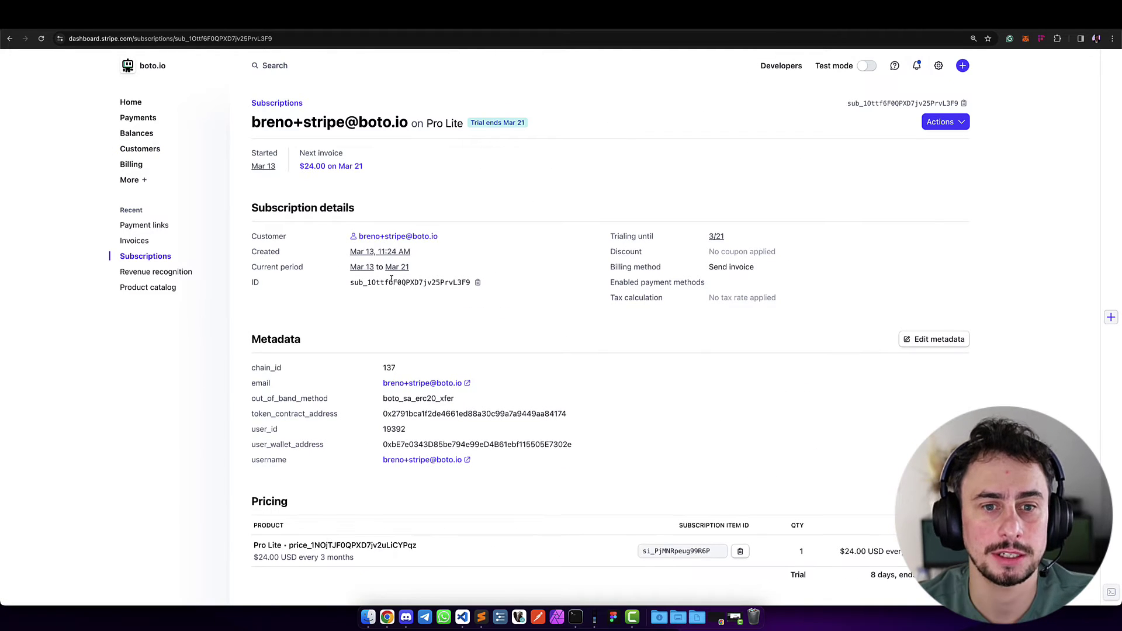
- Open the Update a subscription form for the Pro Lite subscription
click(969, 127)
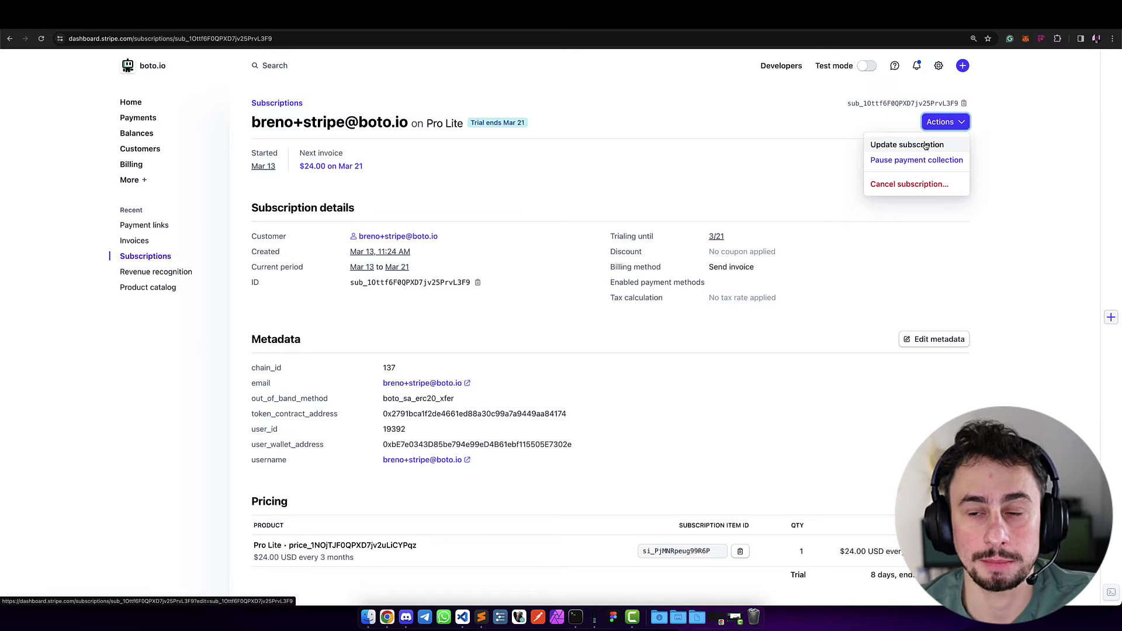
click(906, 145)
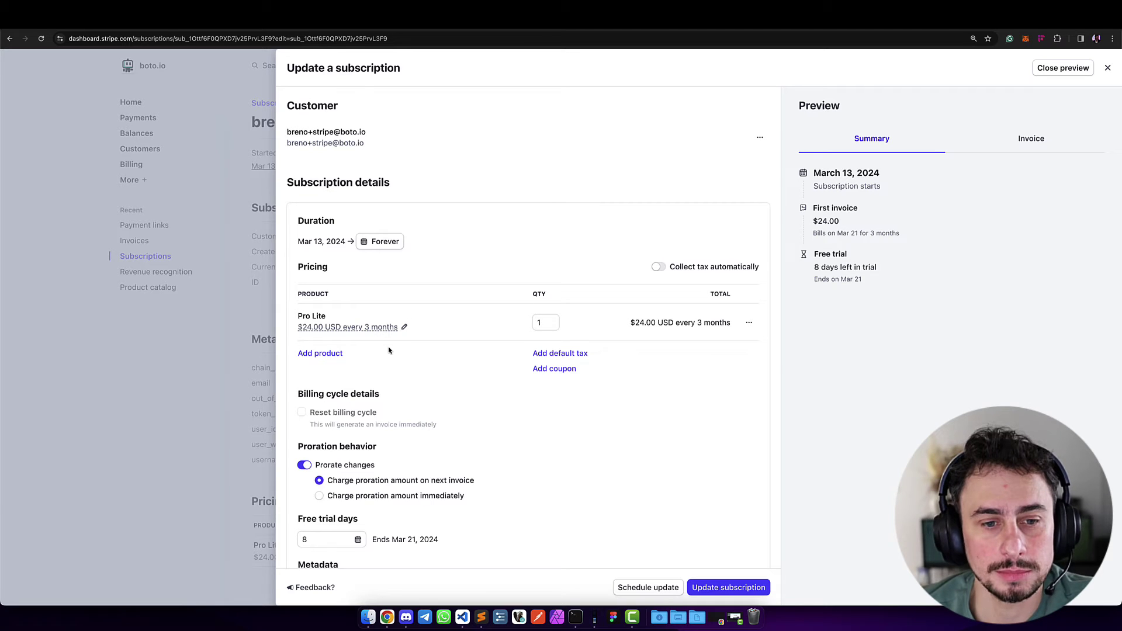
- Add Pro Core at $75.00 every 3 months and remove Pro Lite
click(324, 353)
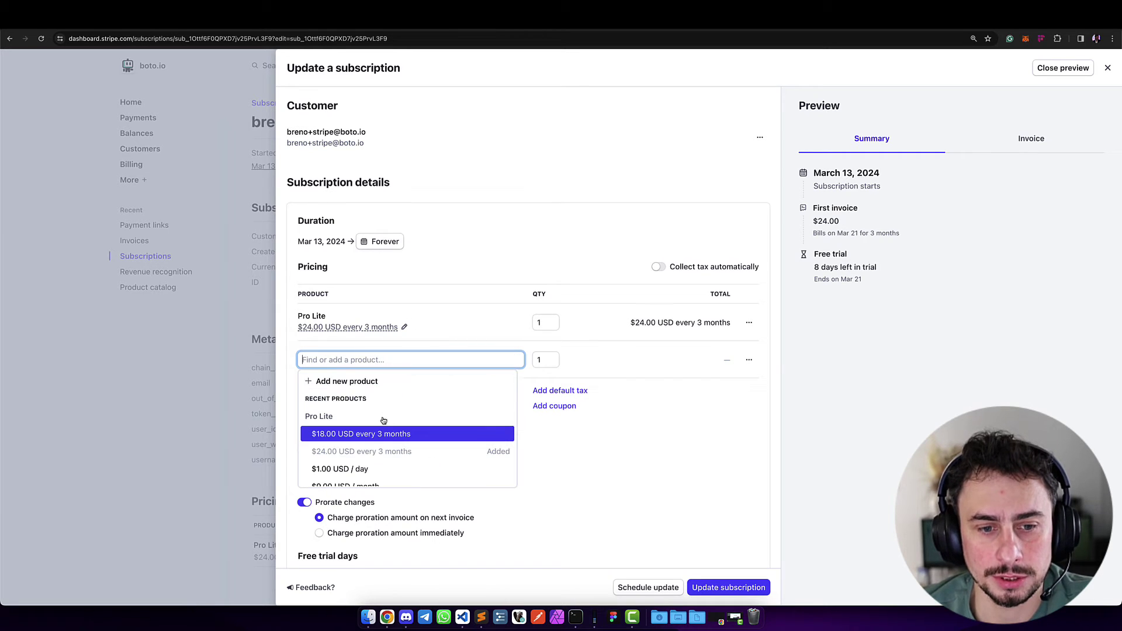
scroll(382, 419, down, 3)
scroll(383, 420, down, 5)
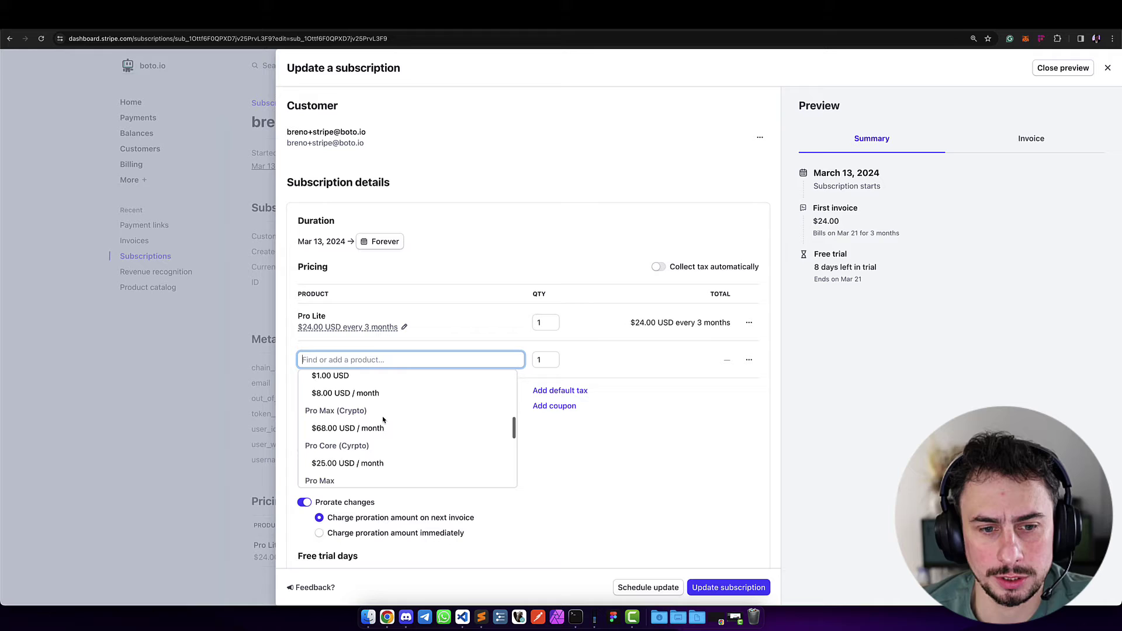
scroll(383, 420, down, 5)
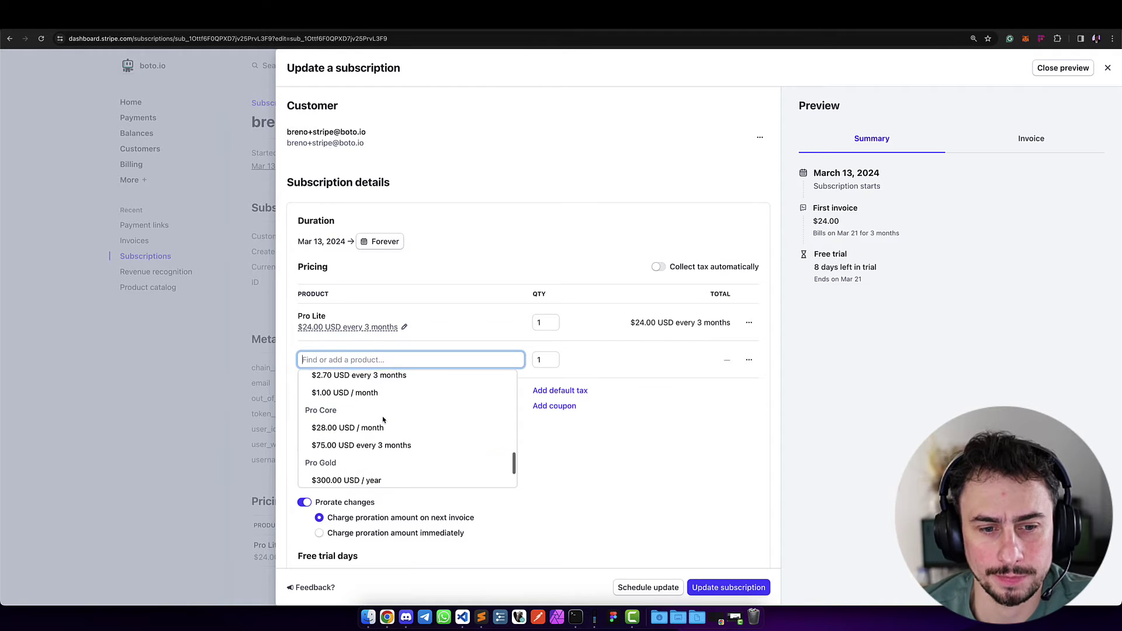
click(371, 443)
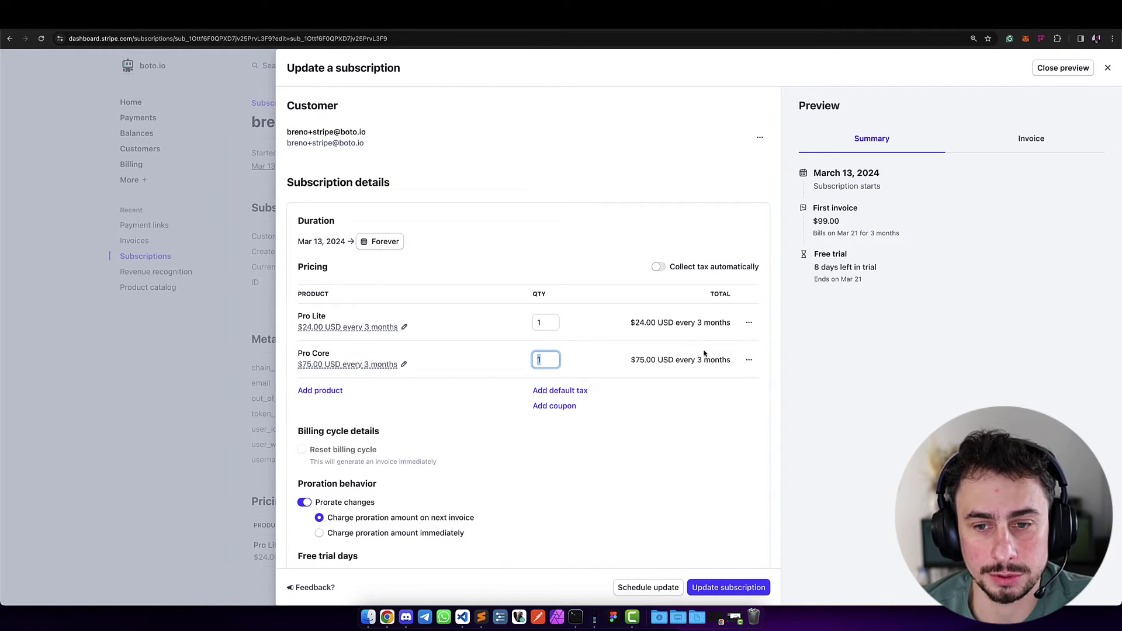
click(748, 323)
click(708, 363)
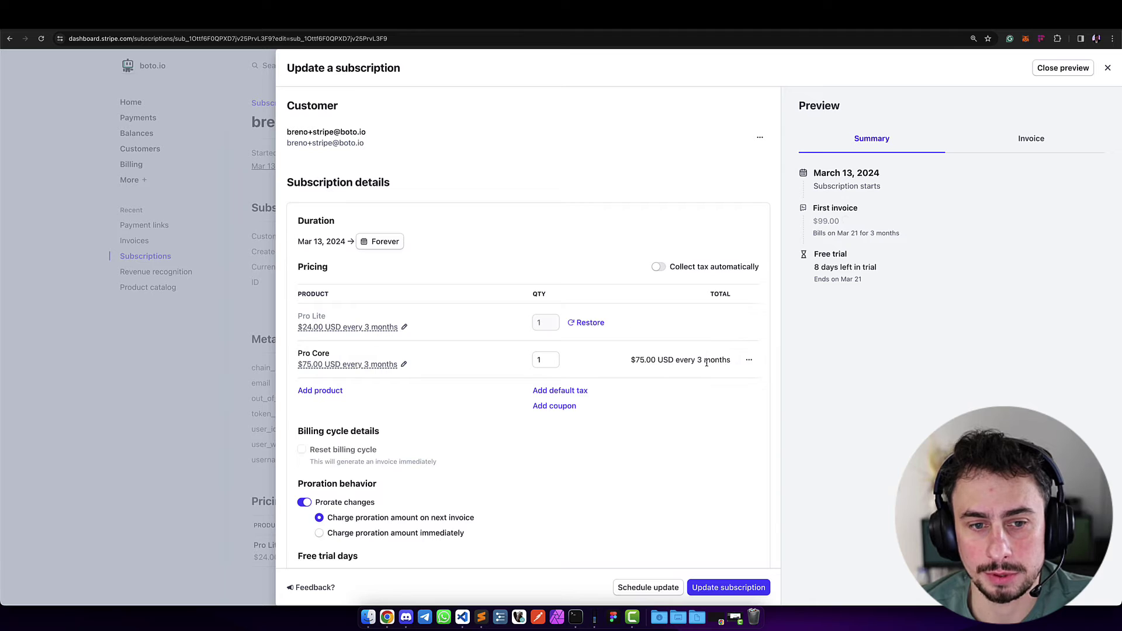
- Apply the '50% off Core and Max' coupon, dropping the first invoice to $37.50
click(550, 408)
click(564, 249)
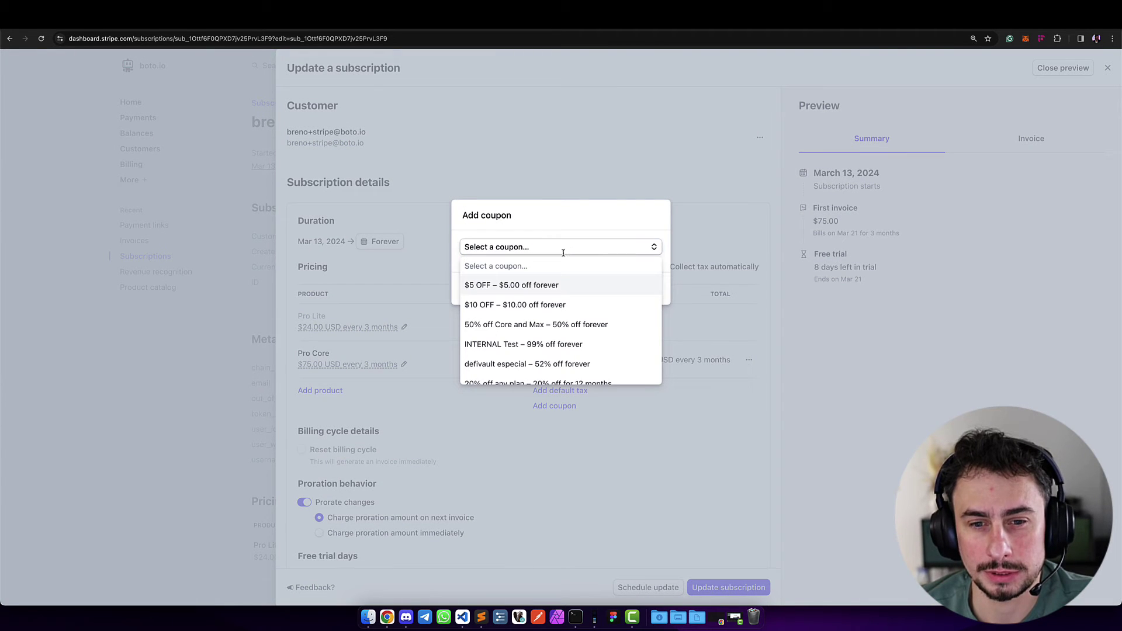
click(545, 328)
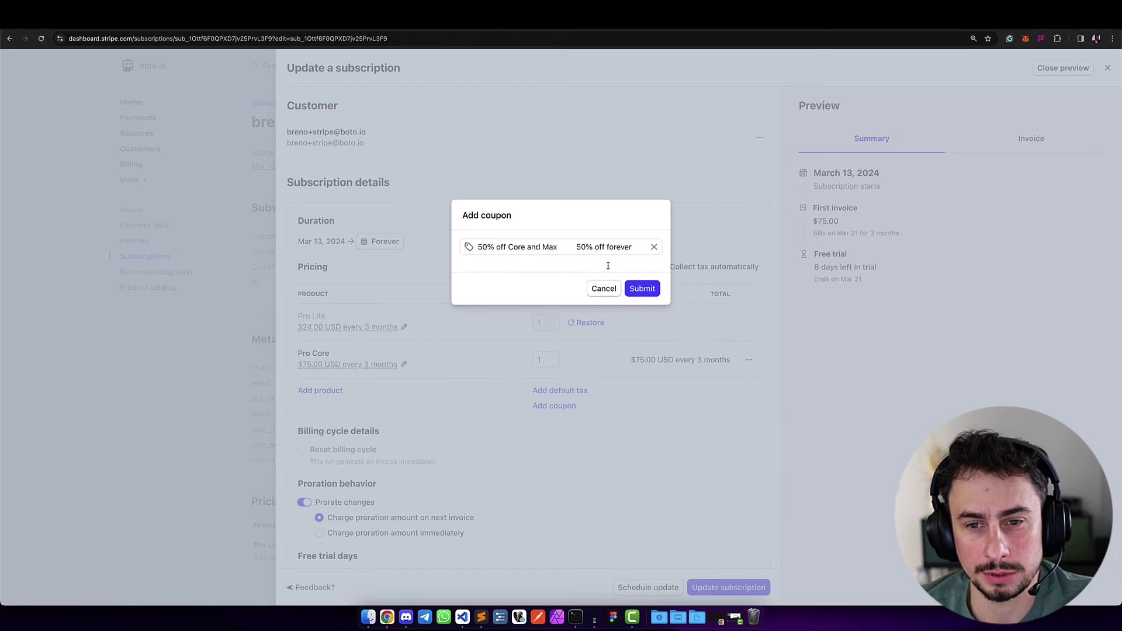
click(642, 289)
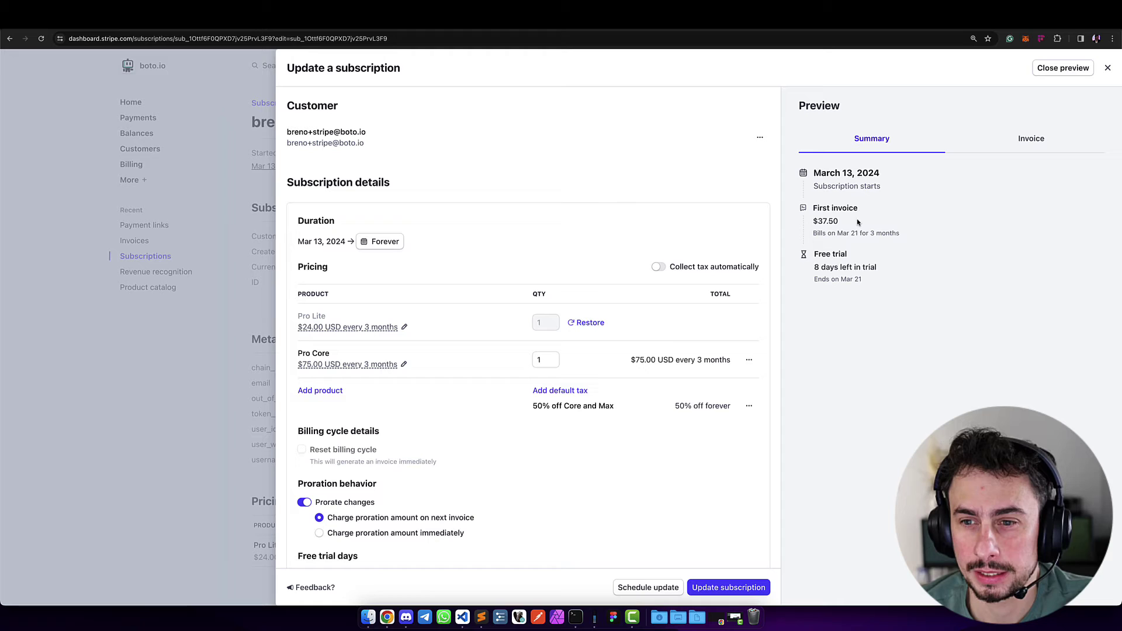
drag(819, 221, 839, 223)
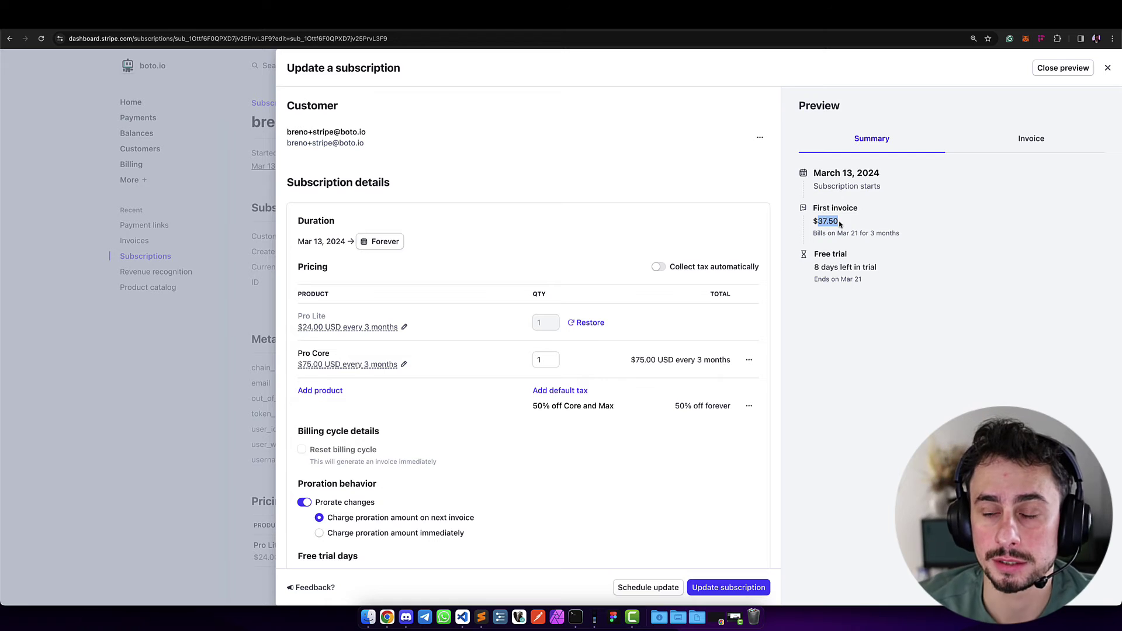
- Set free trial days to 0 and save, making Pro Core active at $37.50
scroll(531, 467, down, 5)
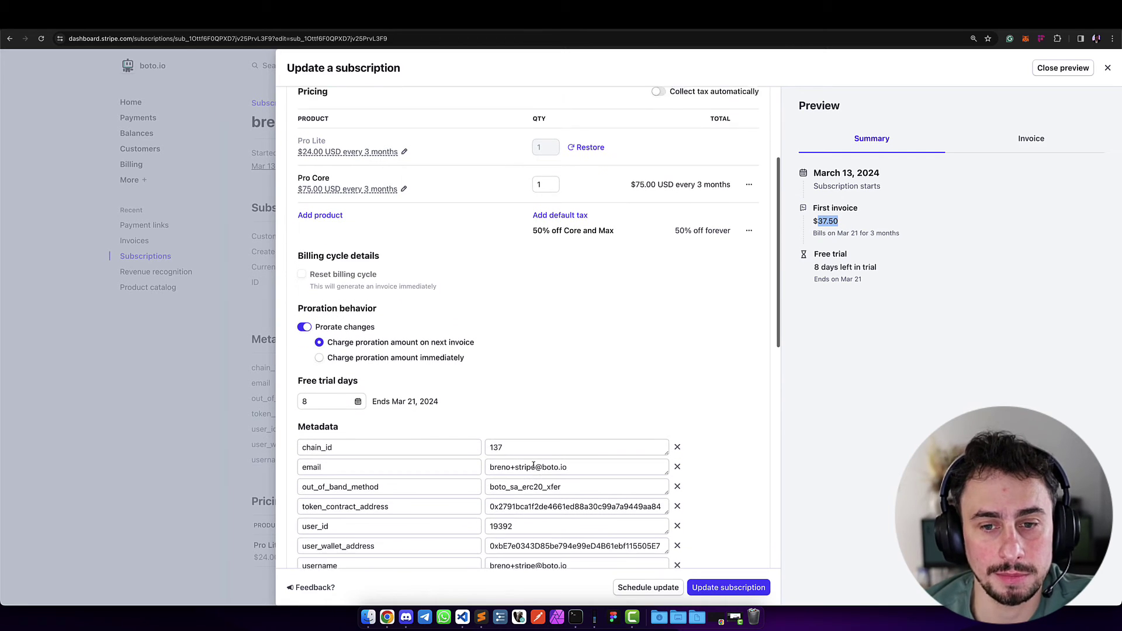
scroll(471, 321, down, 2)
drag(320, 256, 281, 260)
text(0)
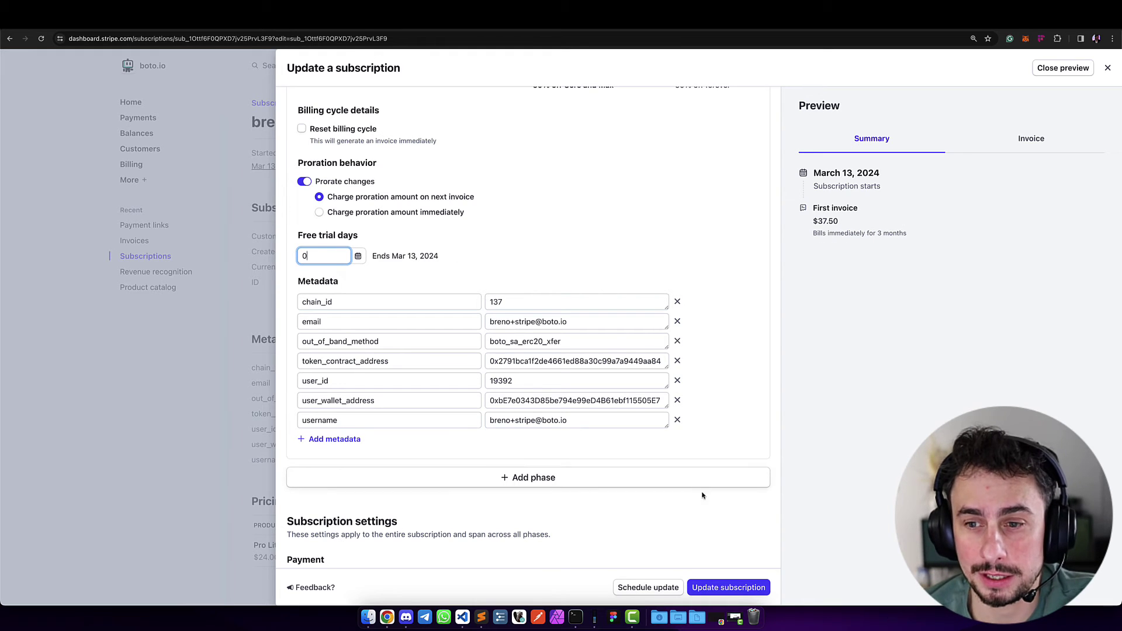
click(712, 589)
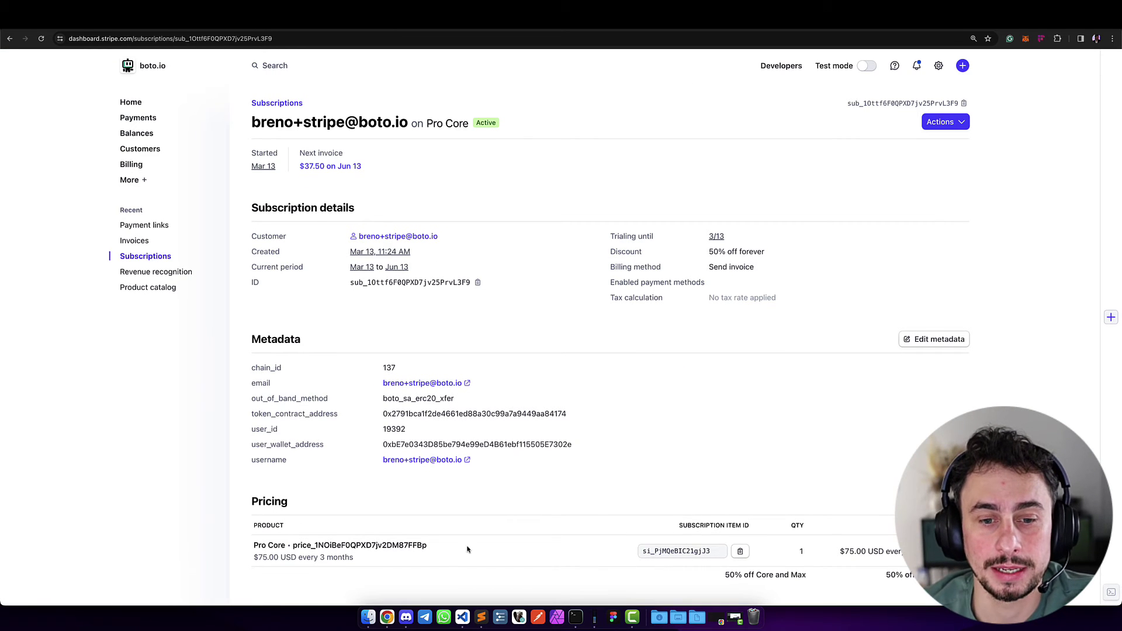
- Highlight the 'Old plan: Pro Lite. New plan: Pro Core' notice in Discord's #pro-plans channel
click(405, 617)
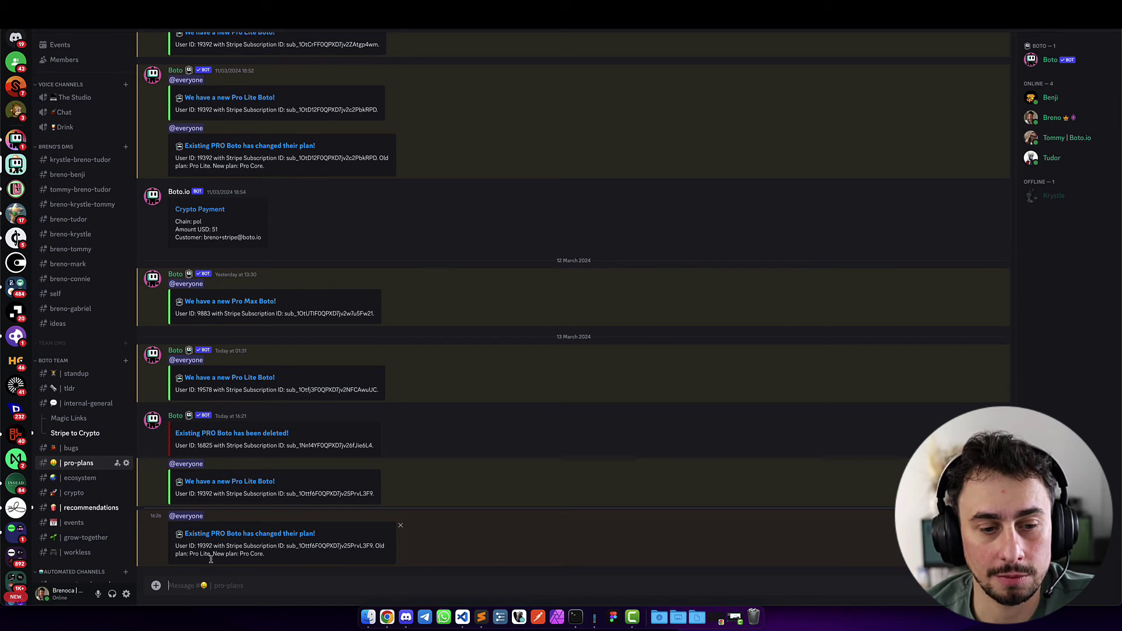
drag(190, 555, 260, 553)
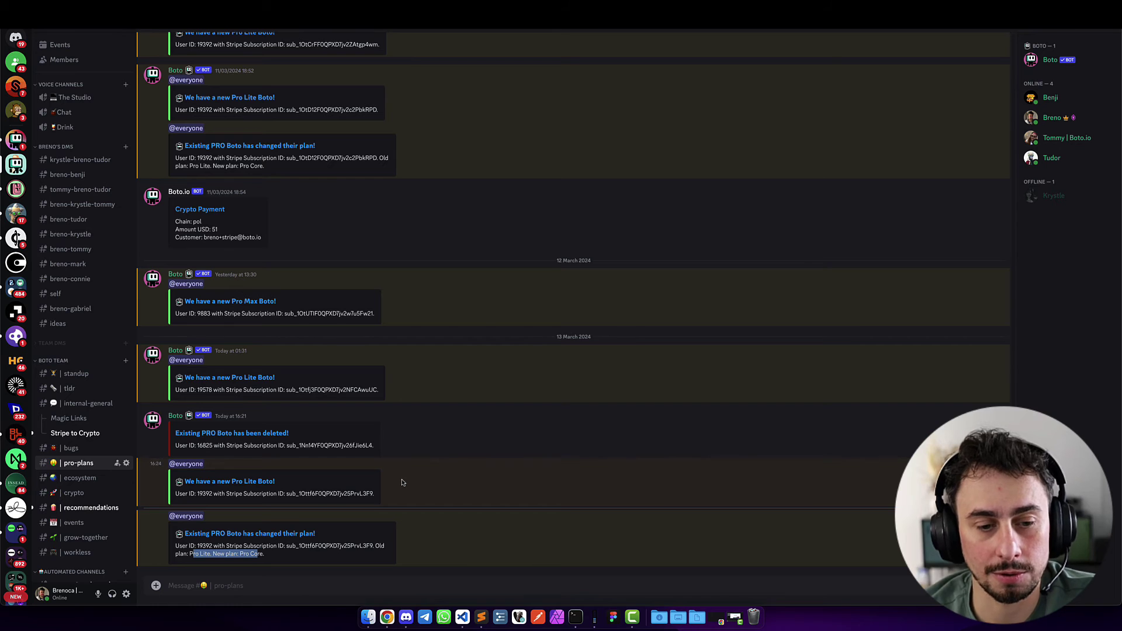
- Open the $37.50 Pro Core invoice, finalized as F58EEA8C-0001 and paid, and review its details
key(super+Tab)
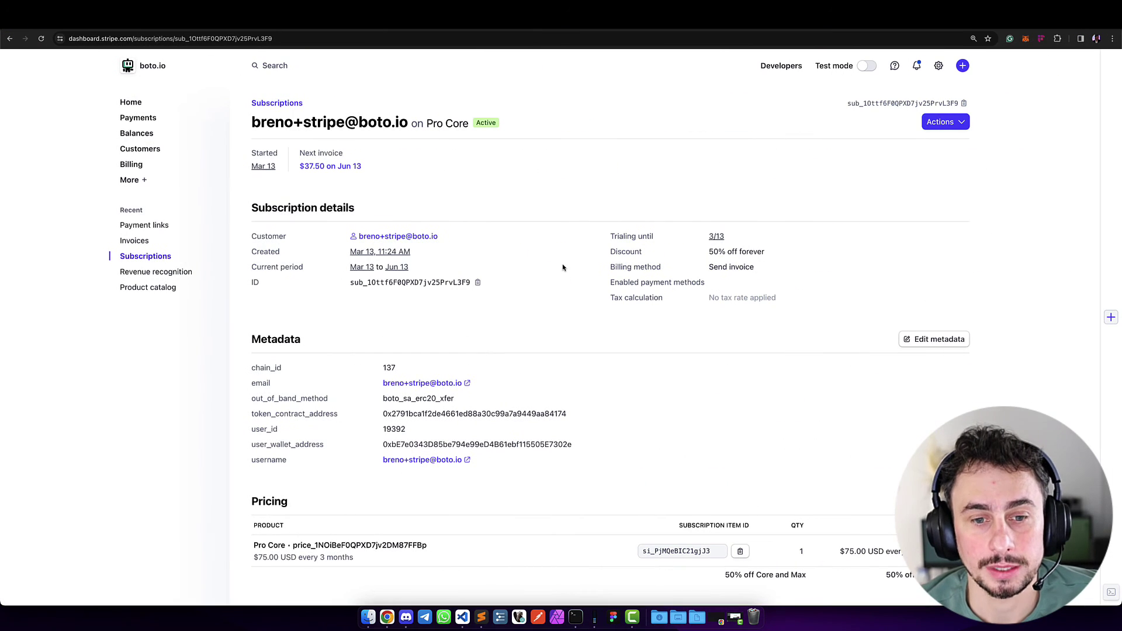
scroll(563, 268, down, 2)
scroll(563, 268, down, 10)
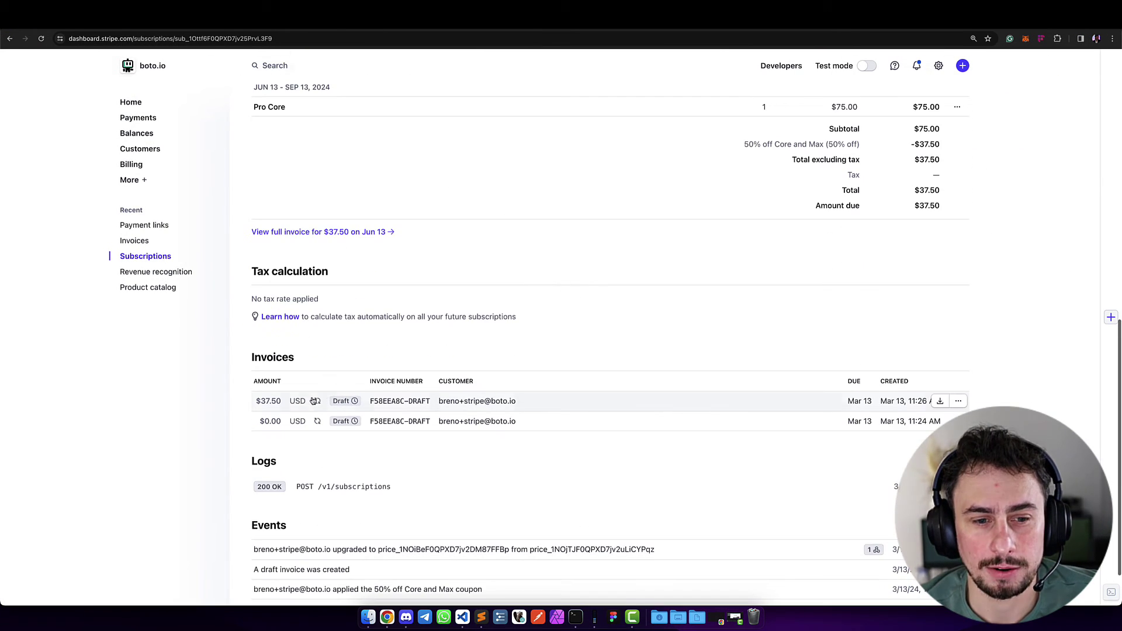
click(408, 407)
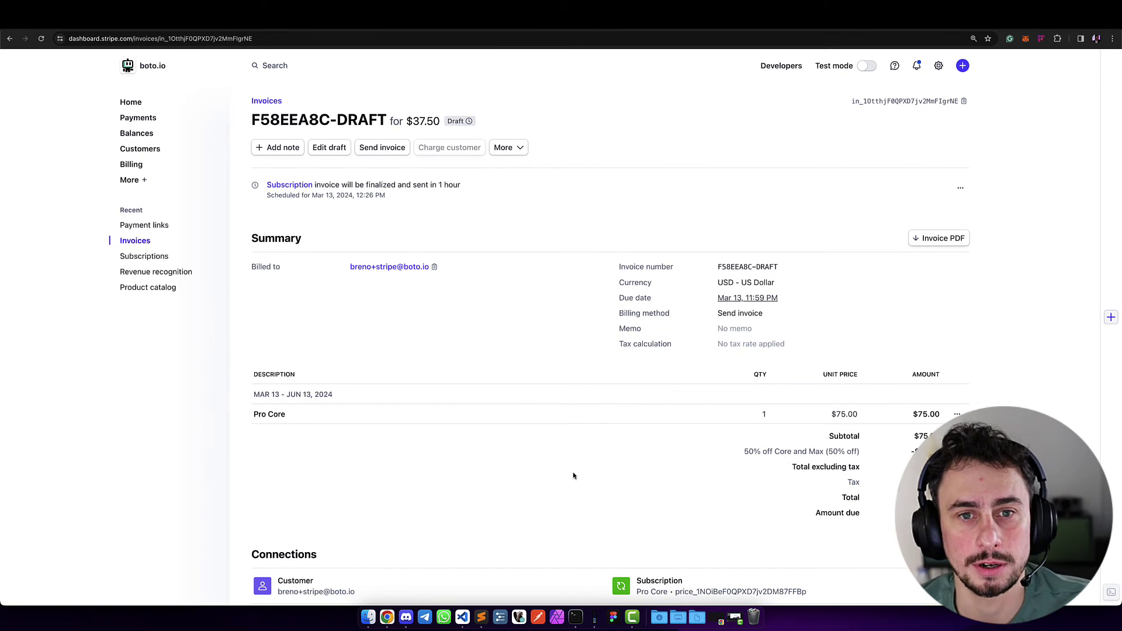
scroll(573, 475, down, 5)
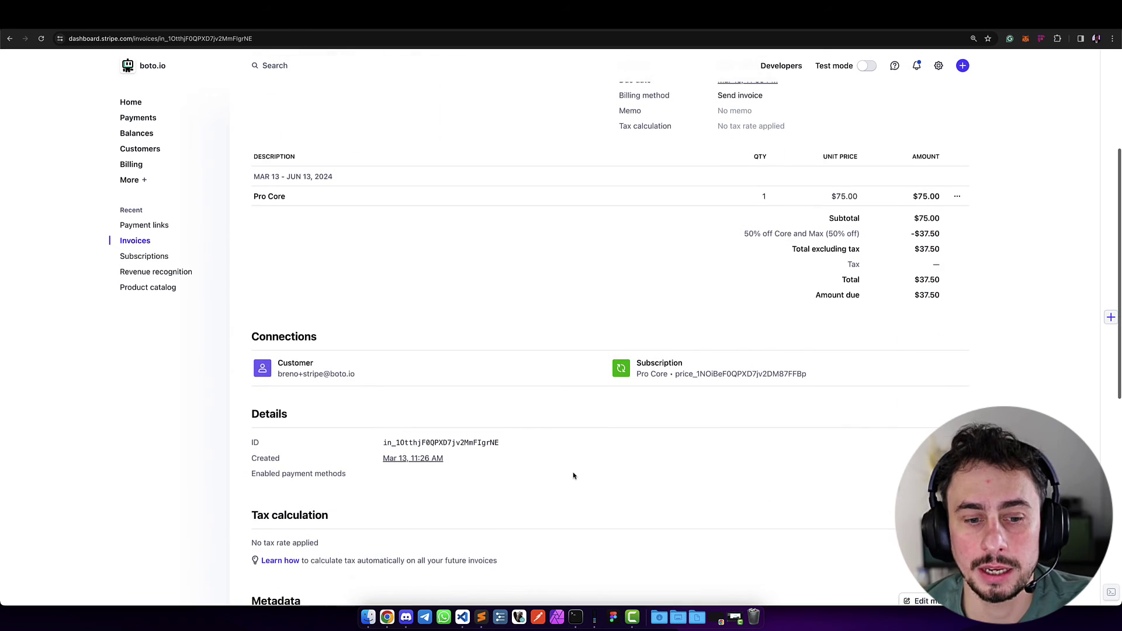
scroll(574, 475, down, 5)
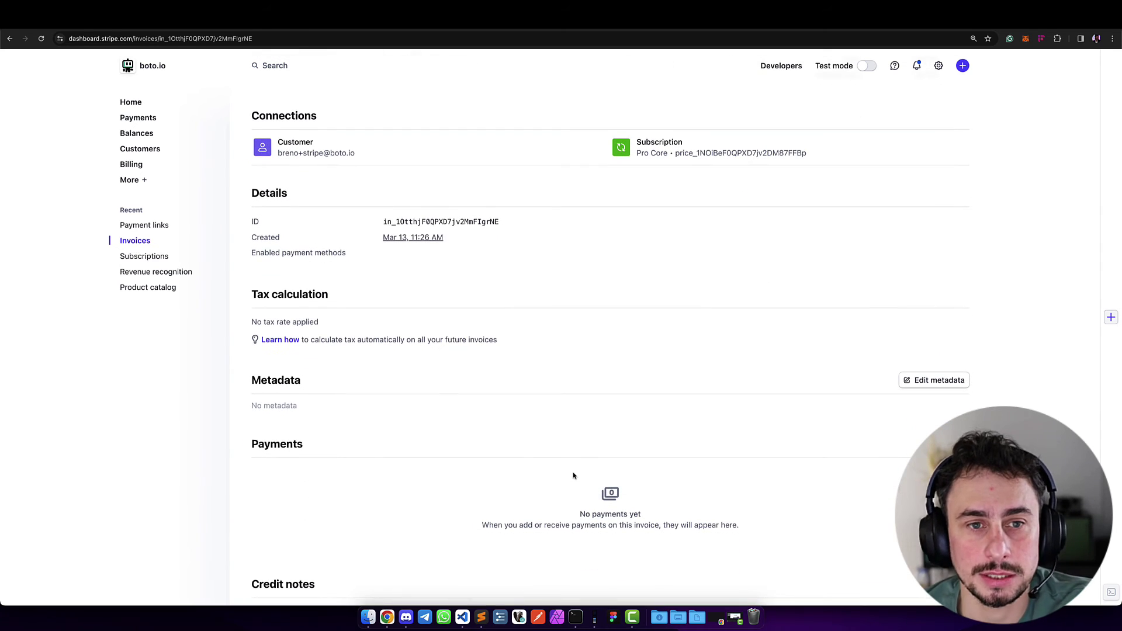
scroll(573, 476, down, 5)
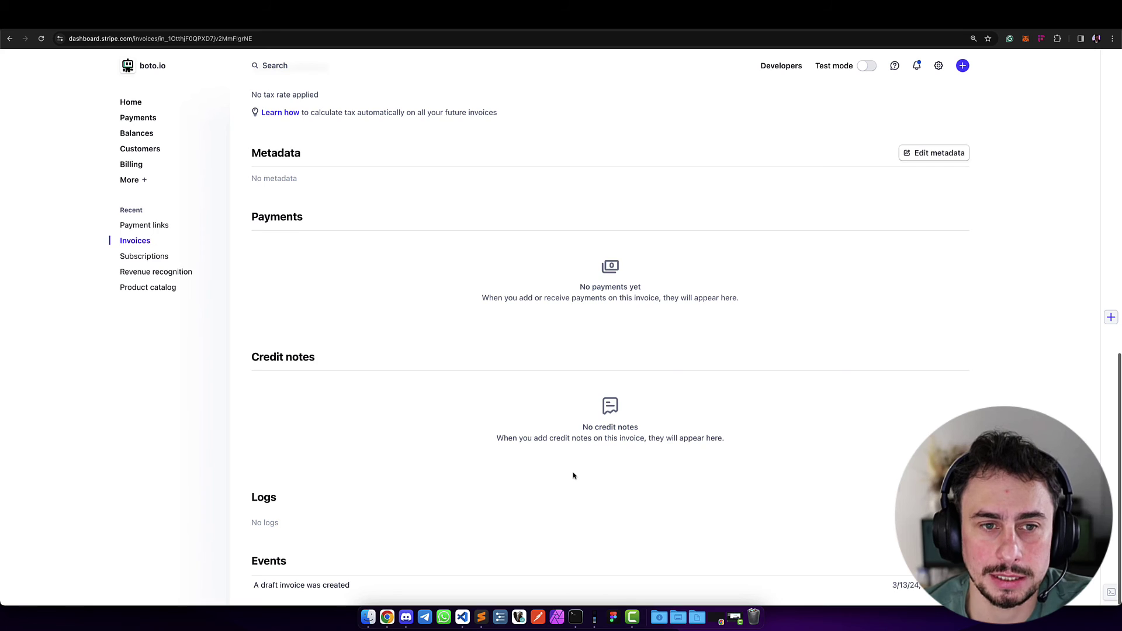
scroll(573, 475, up, 15)
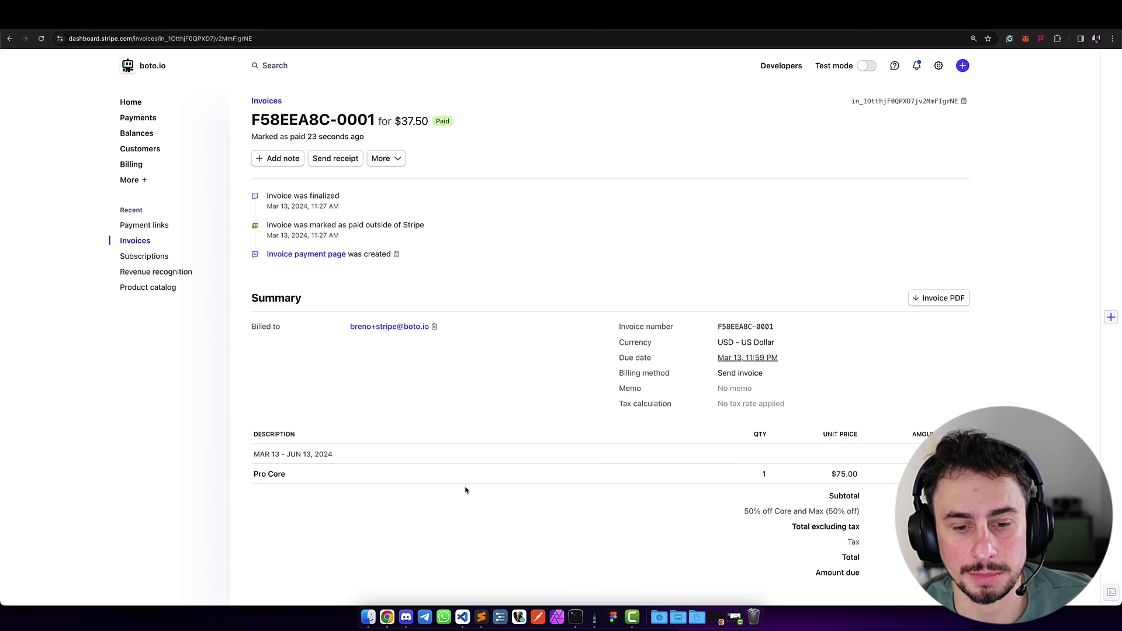
- Check Discord's crypto payment notice, then follow the invoice metadata link to the 37.594324 USDC.e Polygonscan transaction
click(406, 617)
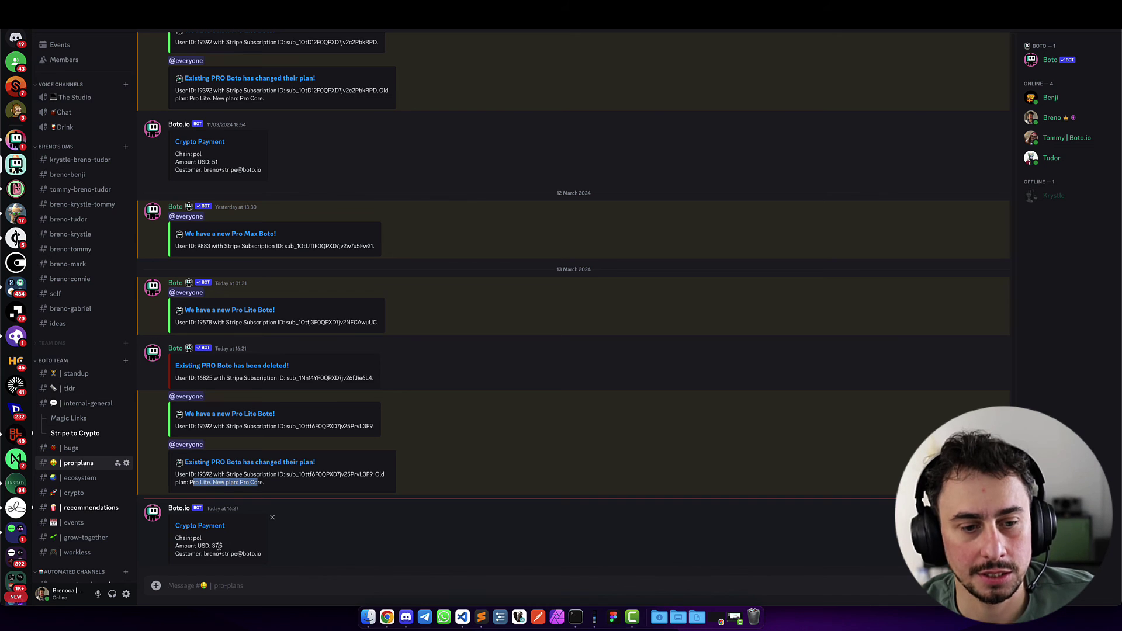
key(super+Tab)
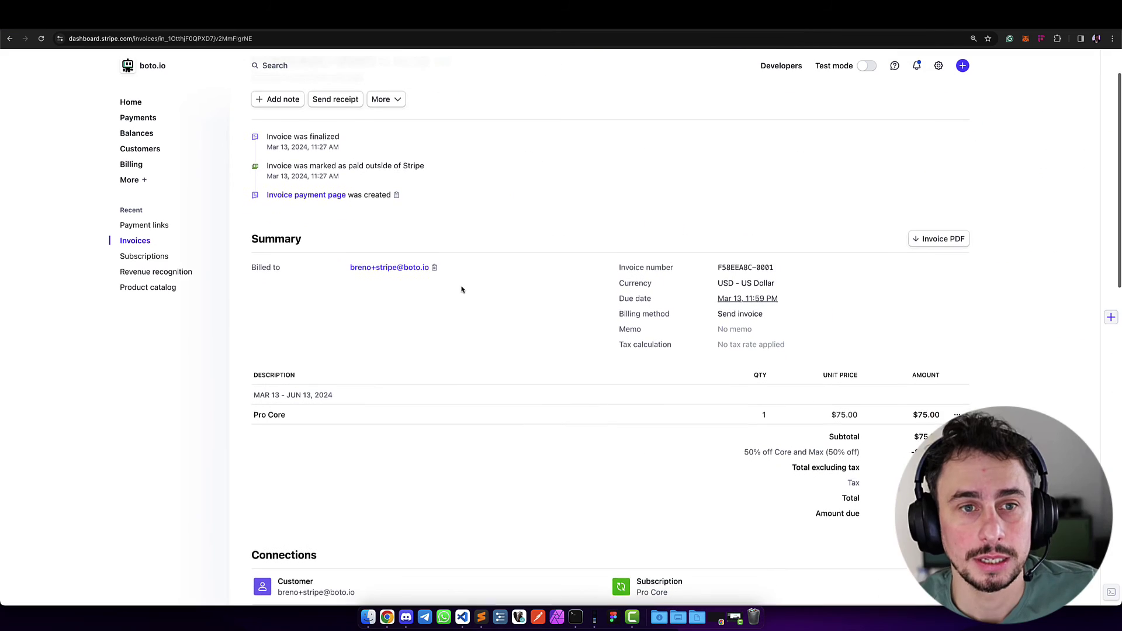
scroll(462, 289, down, 6)
scroll(462, 289, down, 8)
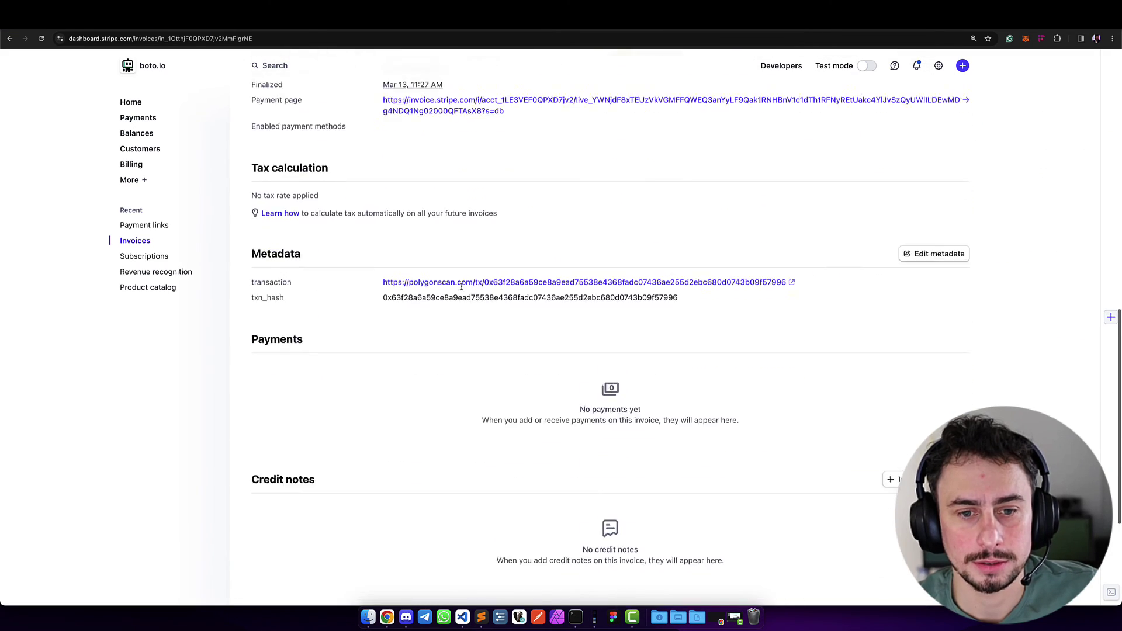
scroll(462, 289, up, 4)
scroll(462, 289, up, 1)
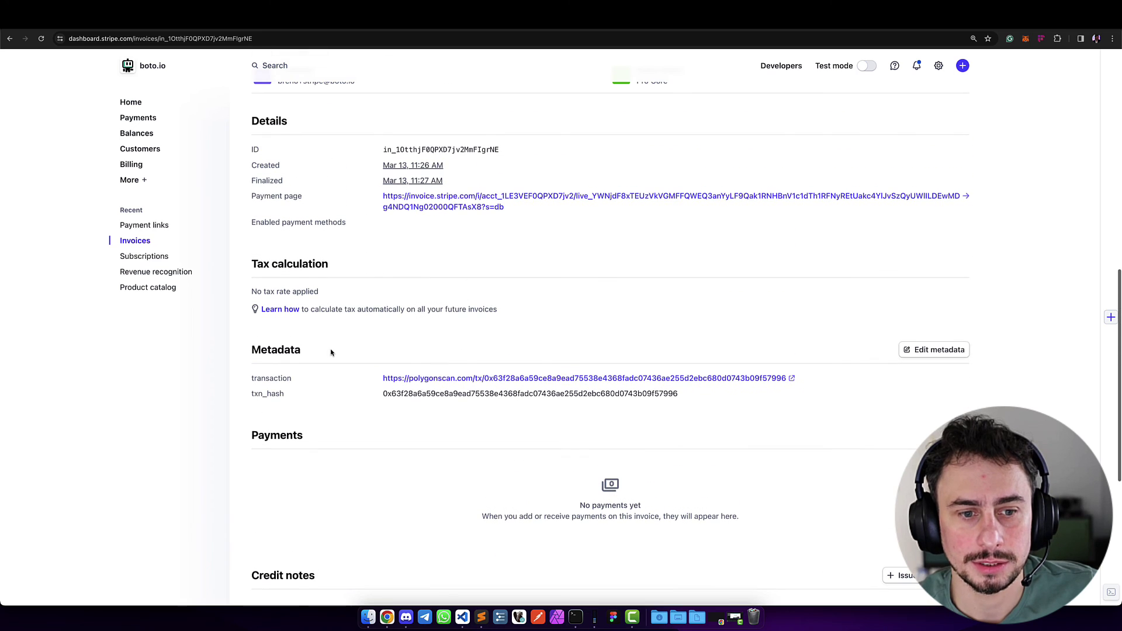
click(428, 381)
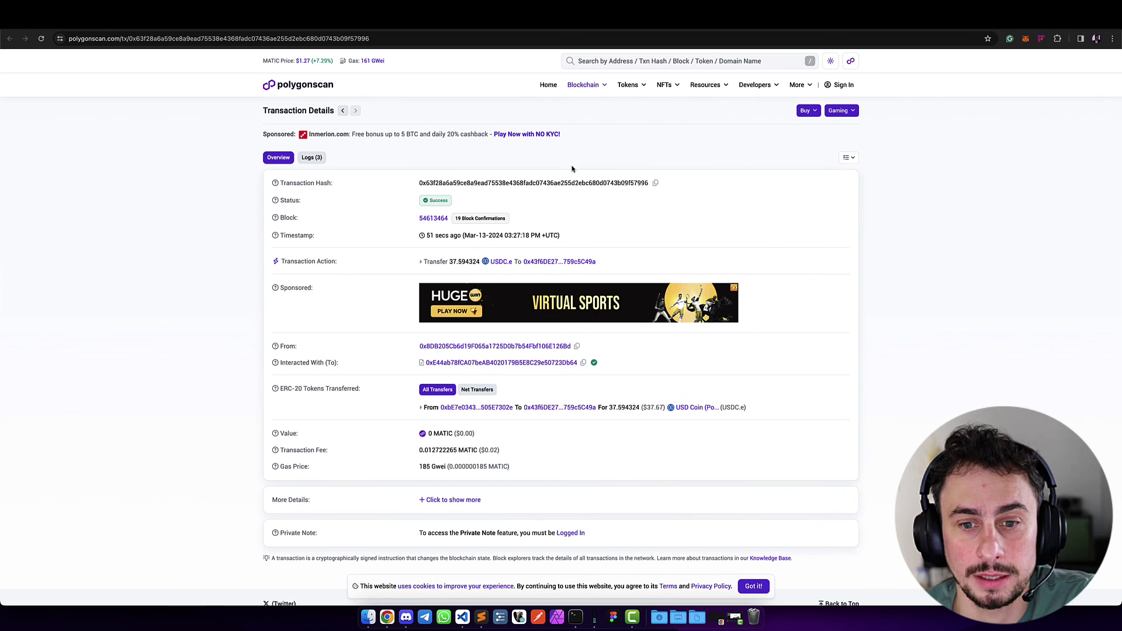